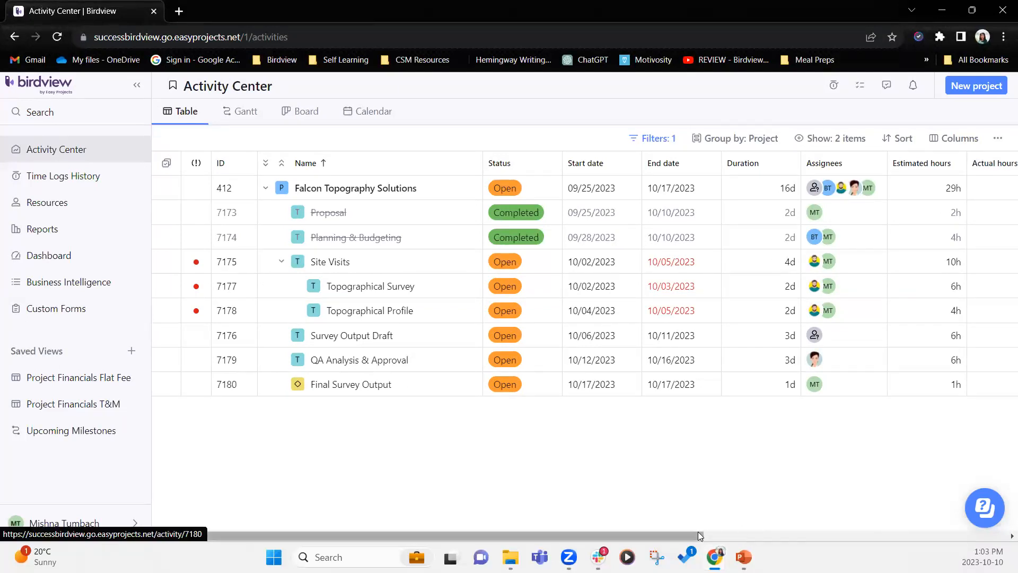
- Open Company Settings from the profile menu, showing the Company schedule tab with 8.5 hours/day
{"action": "left_click_drag", "start_coordinate": [697, 532], "coordinate": [1002, 540]}
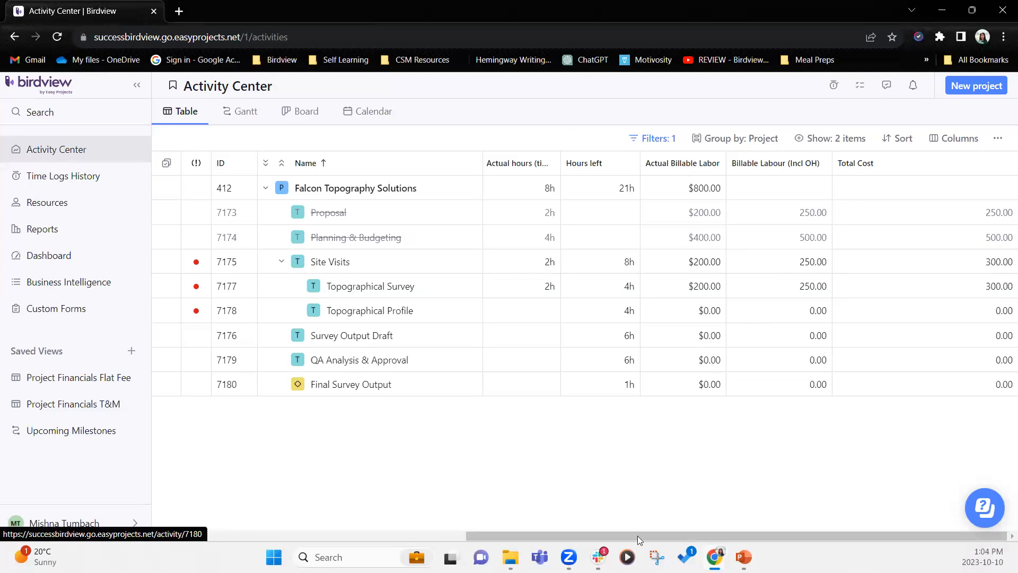
{"action": "left_click_drag", "start_coordinate": [634, 535], "coordinate": [625, 535]}
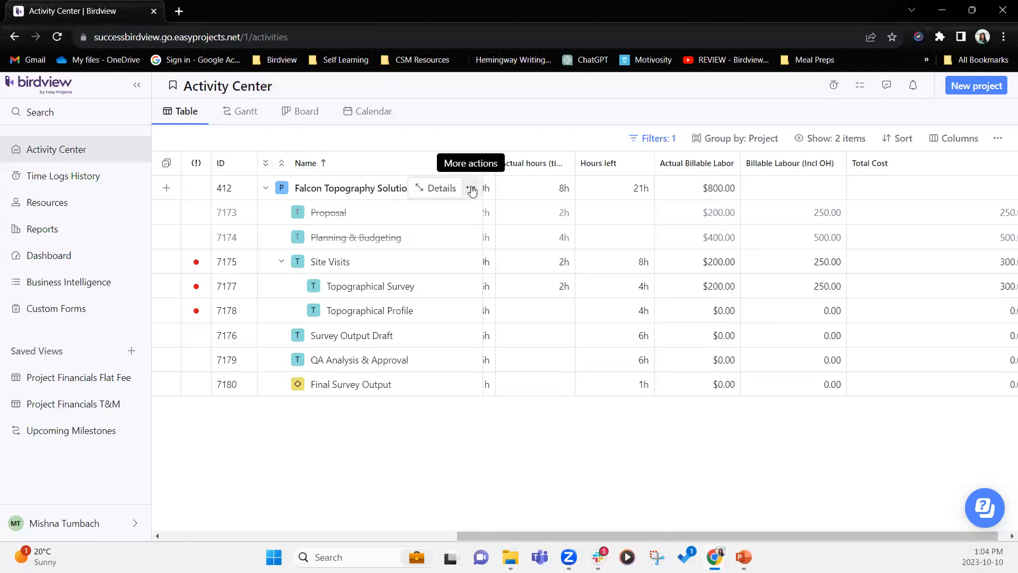
{"action": "left_click", "coordinate": [112, 527]}
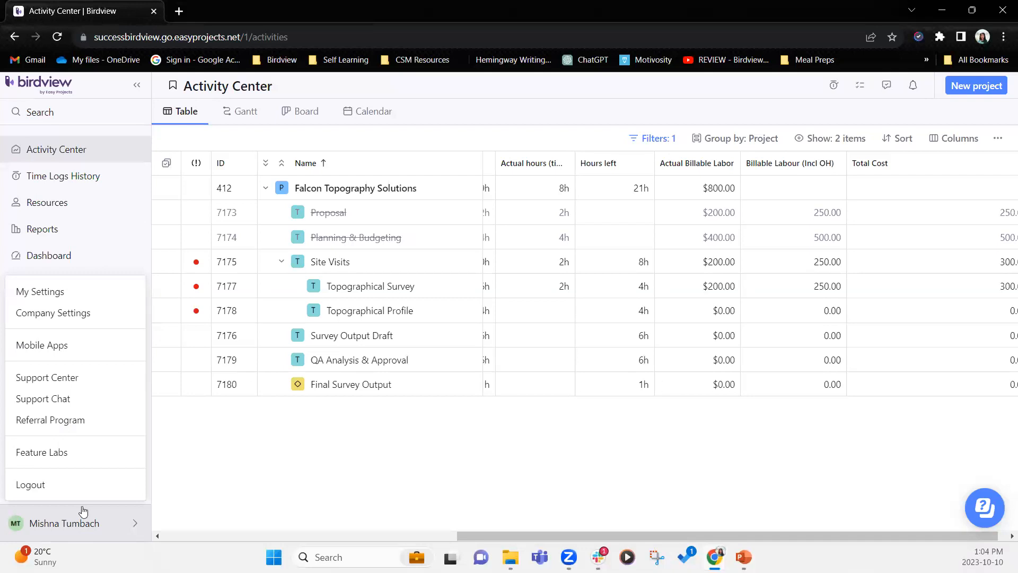
{"action": "left_click", "coordinate": [63, 315]}
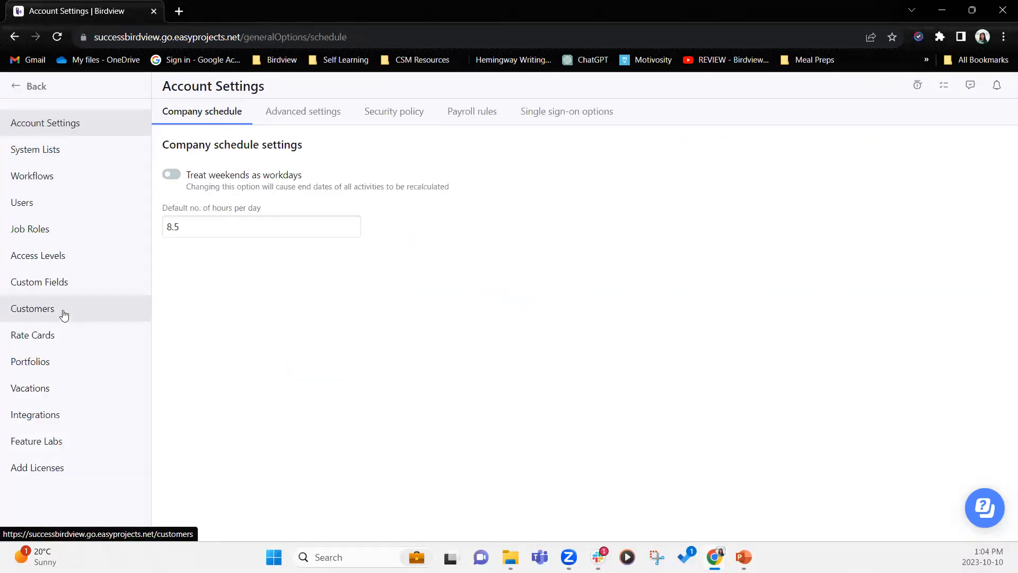
- Add a new custom field named 'Billable Labor & Expenses Incl OH' in Custom Fields
{"action": "left_click", "coordinate": [74, 287]}
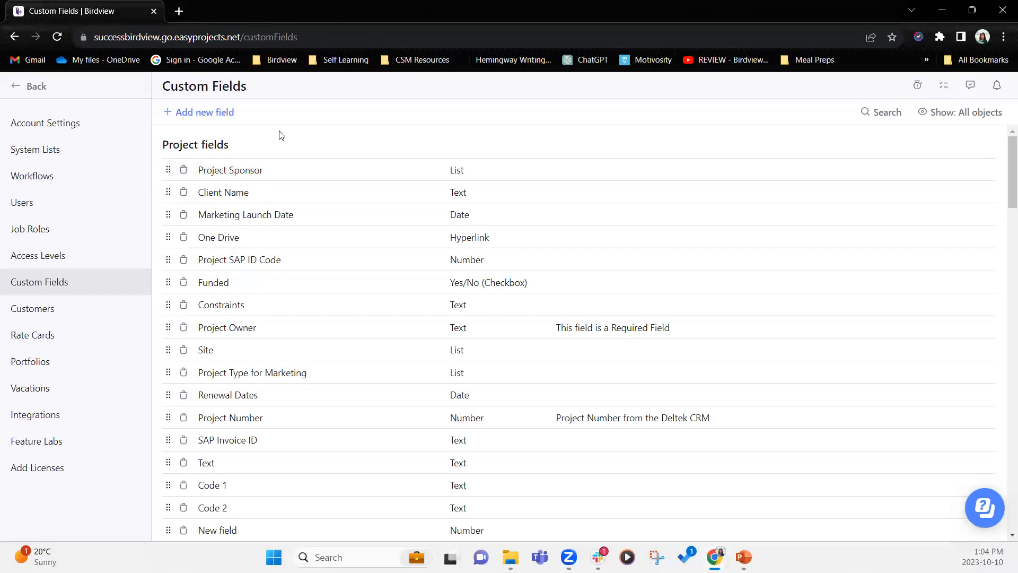
{"action": "left_click", "coordinate": [217, 113]}
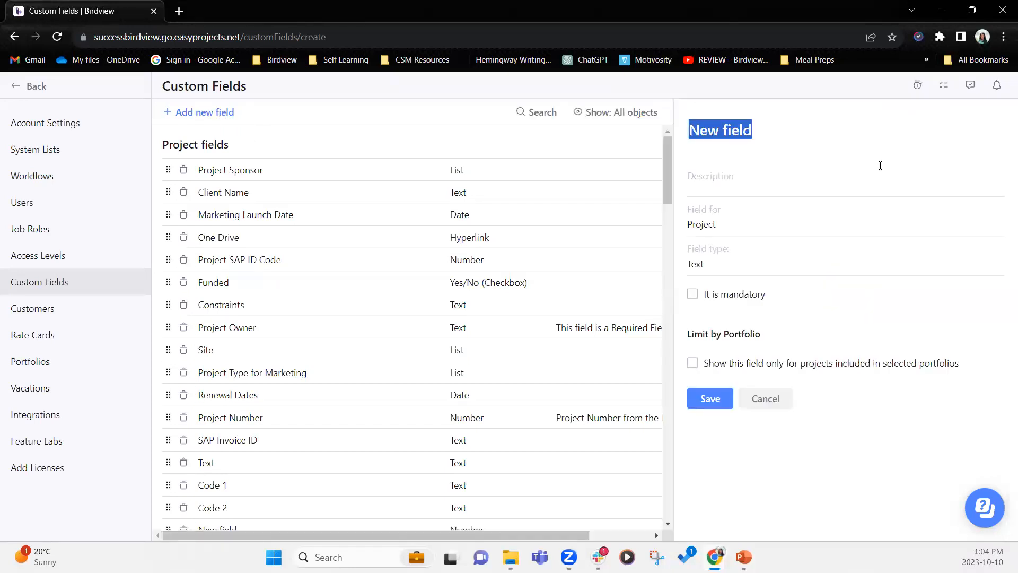
{"action": "type", "text": "Bill"}
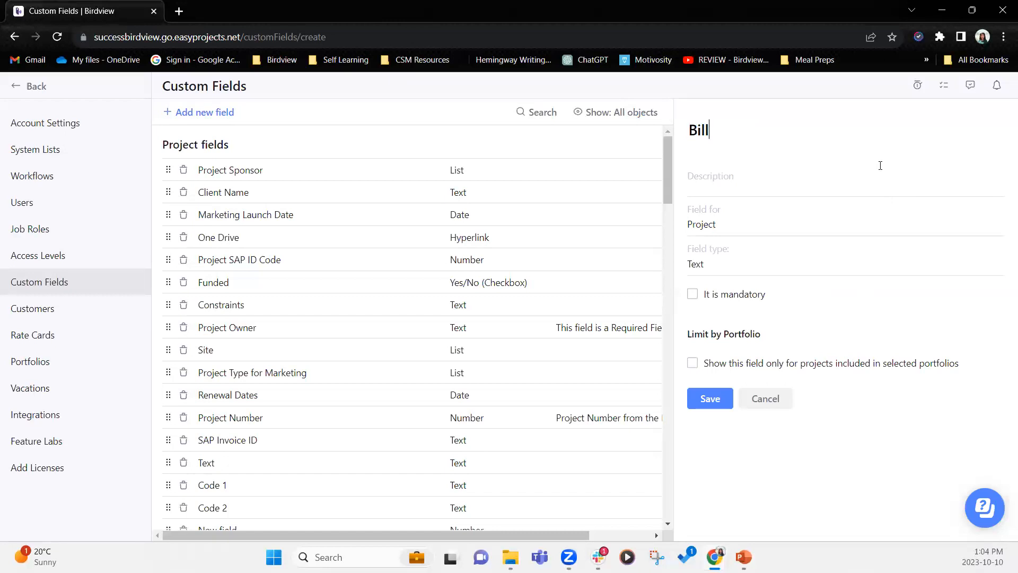
{"action": "type", "text": "able Labor & Expe"}
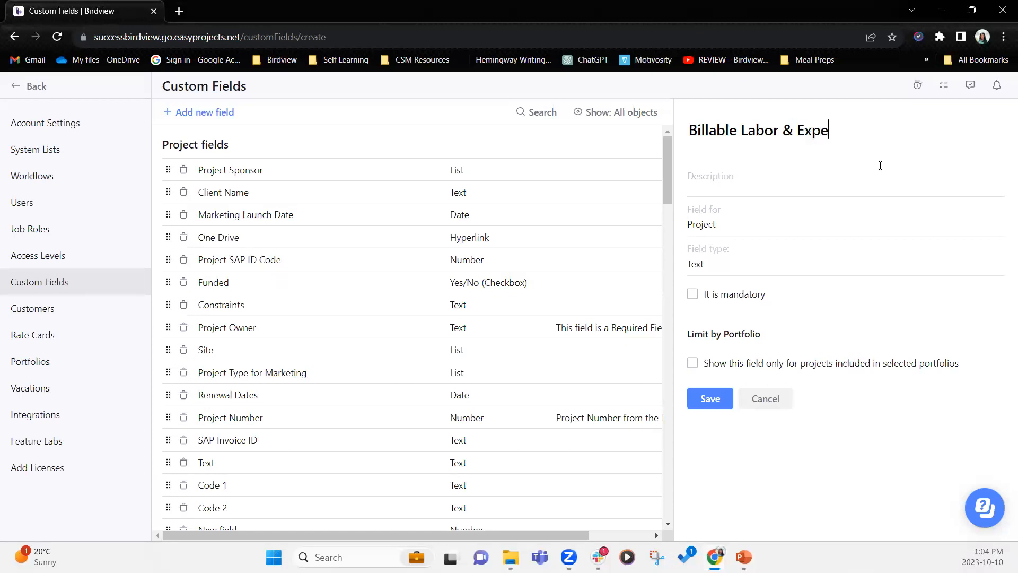
{"action": "type", "text": "nses Incl OH"}
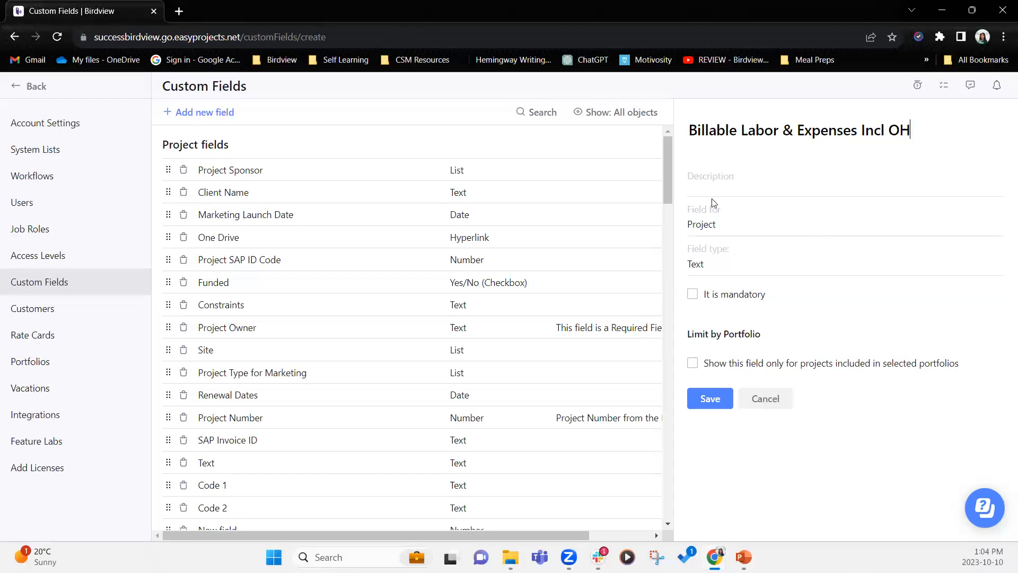
{"action": "left_click", "coordinate": [718, 223]}
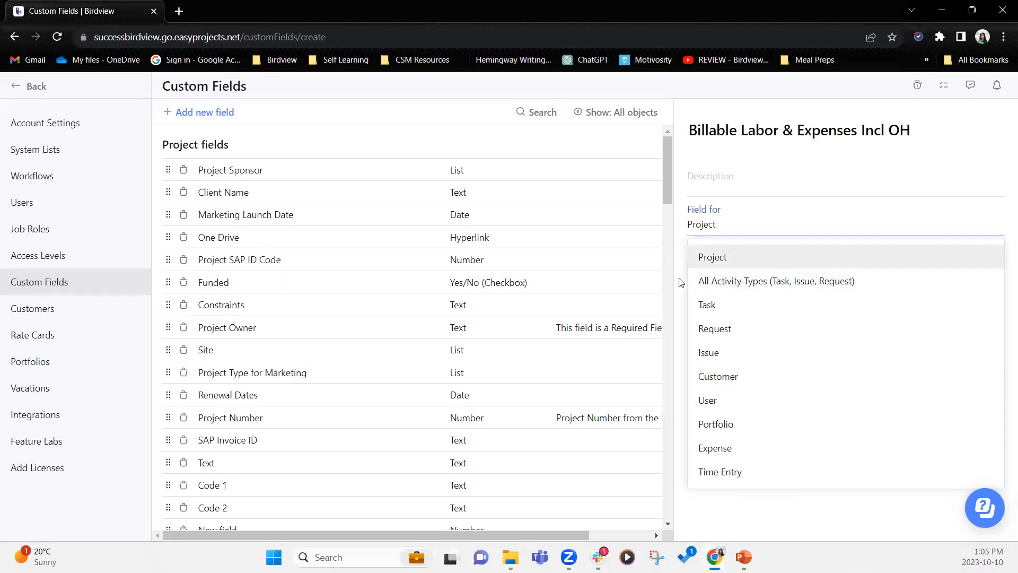
- Make the field apply to All Activity Types with Field type set to Formula
{"action": "left_click", "coordinate": [750, 288]}
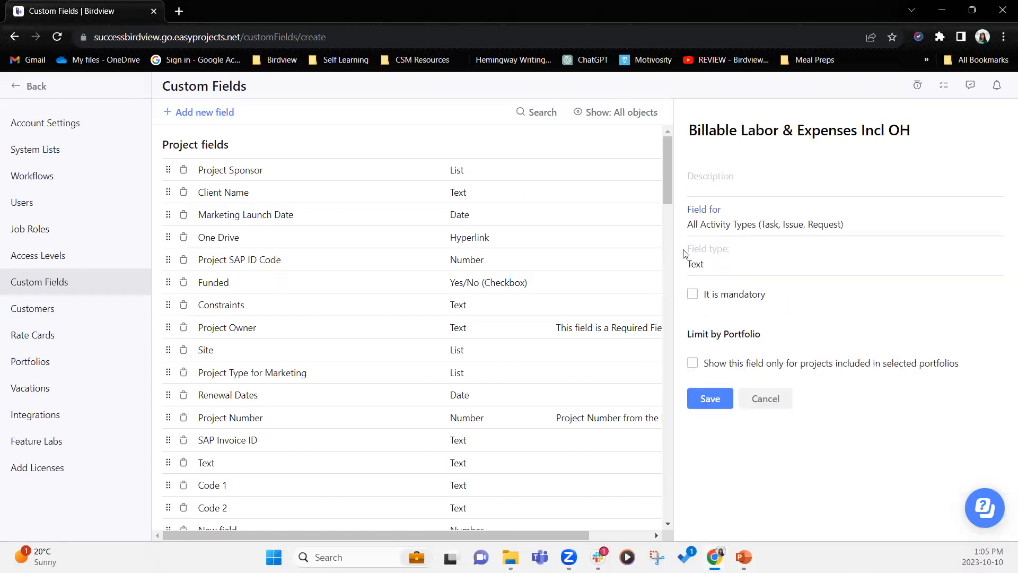
{"action": "left_click", "coordinate": [749, 270]}
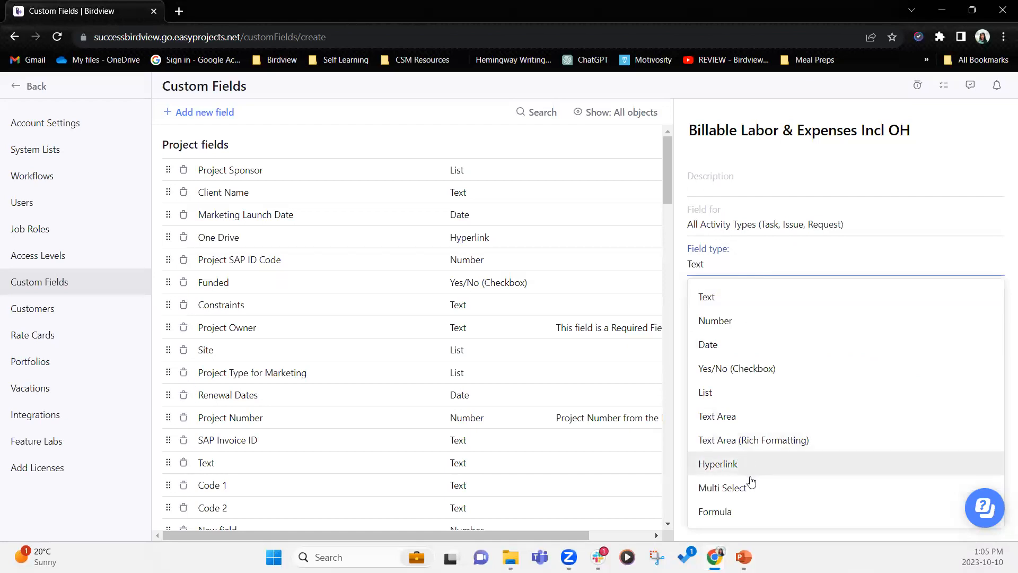
{"action": "left_click", "coordinate": [747, 520]}
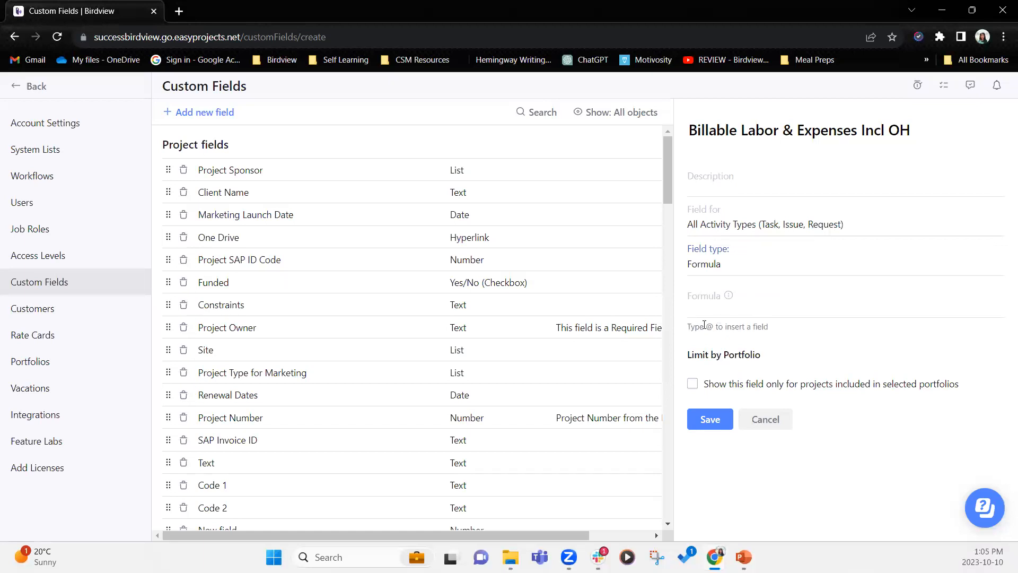
{"action": "left_click_drag", "start_coordinate": [723, 328], "coordinate": [778, 330]}
{"action": "left_click", "coordinate": [723, 330]}
{"action": "left_click", "coordinate": [760, 312]}
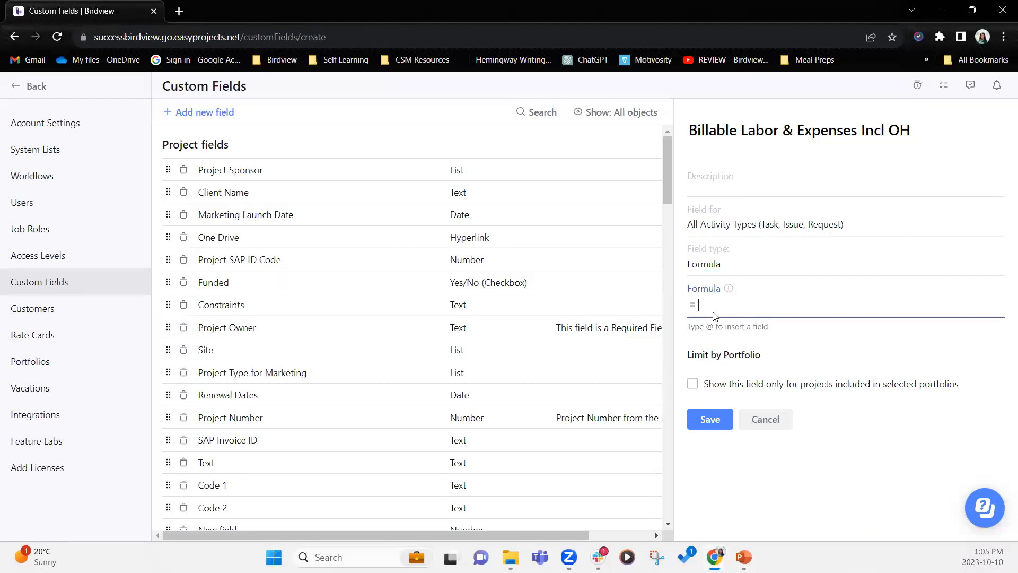
{"action": "type", "text": "@"}
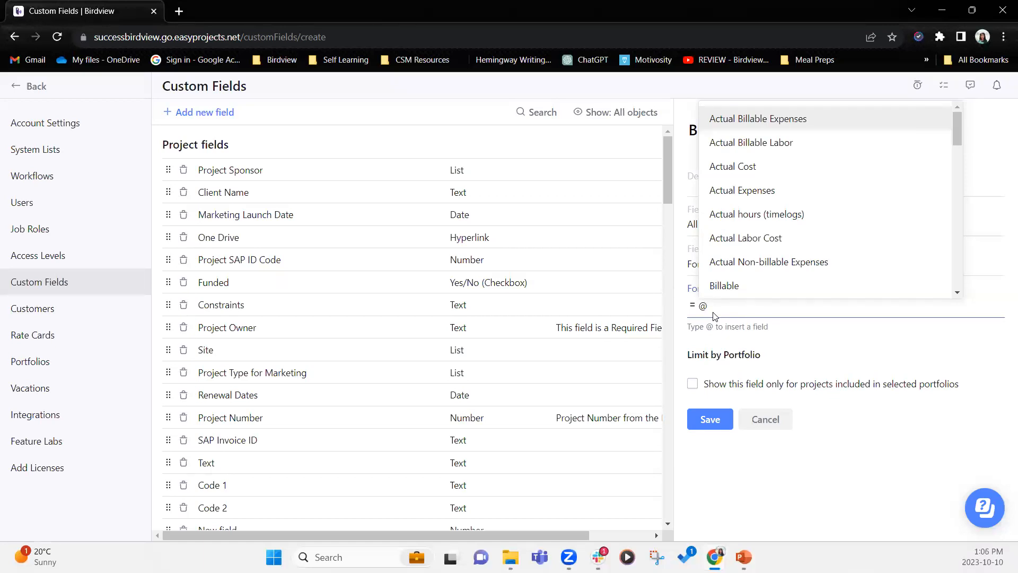
{"action": "left_click", "coordinate": [792, 147]}
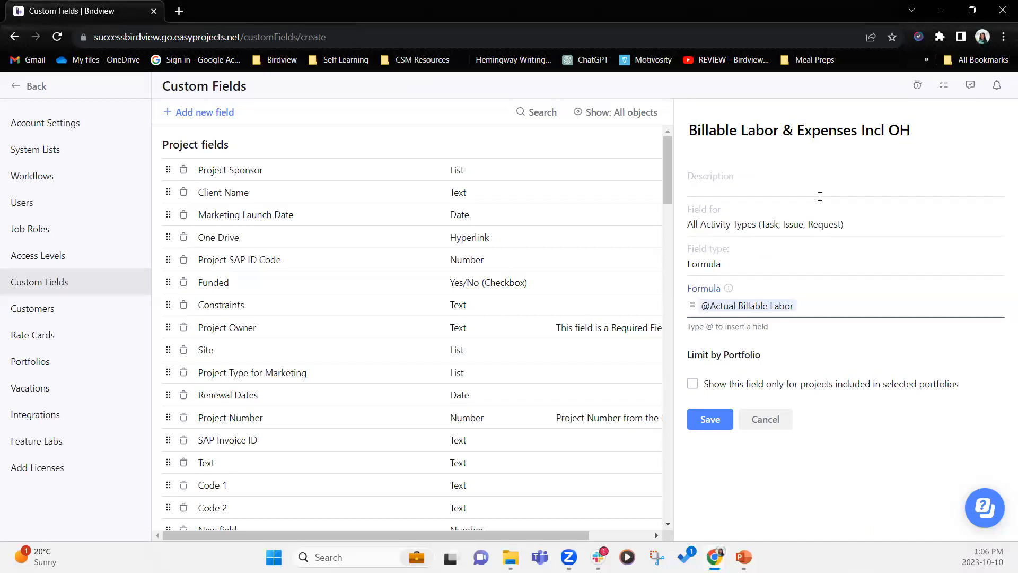
{"action": "type", "text": "* 1.25"}
{"action": "type", "text": "+ @"}
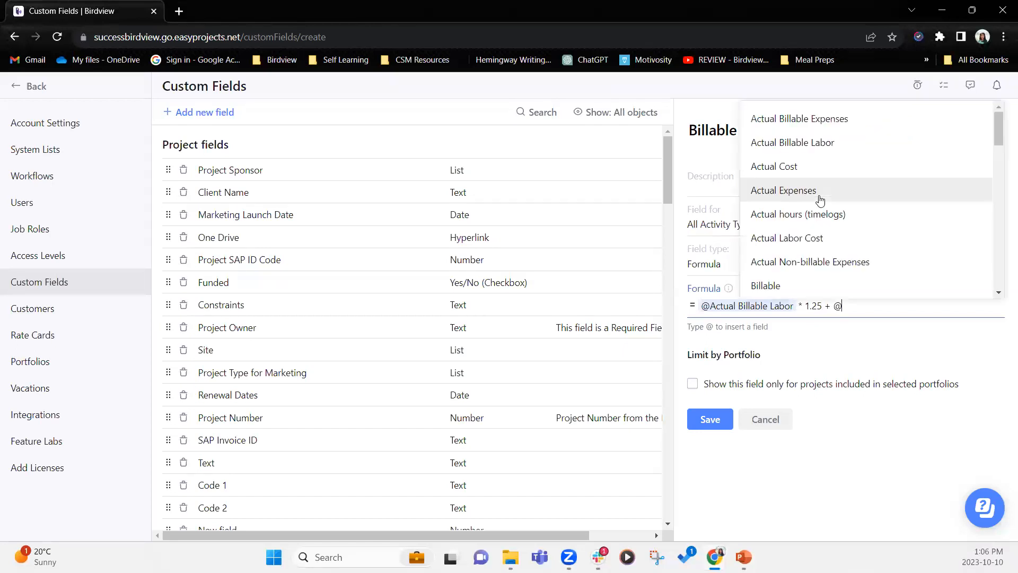
{"action": "left_click", "coordinate": [855, 118]}
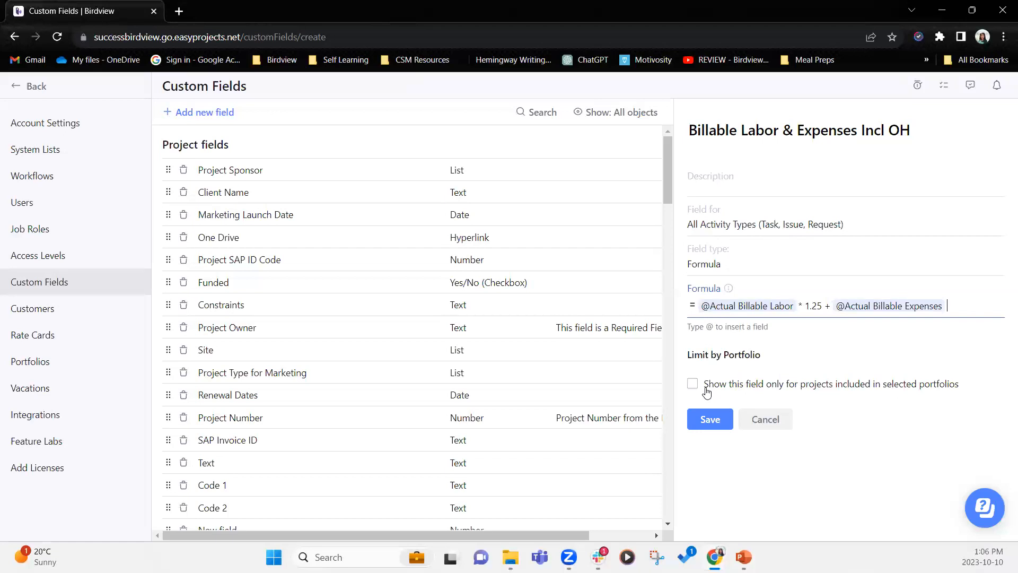
{"action": "left_click", "coordinate": [710, 421]}
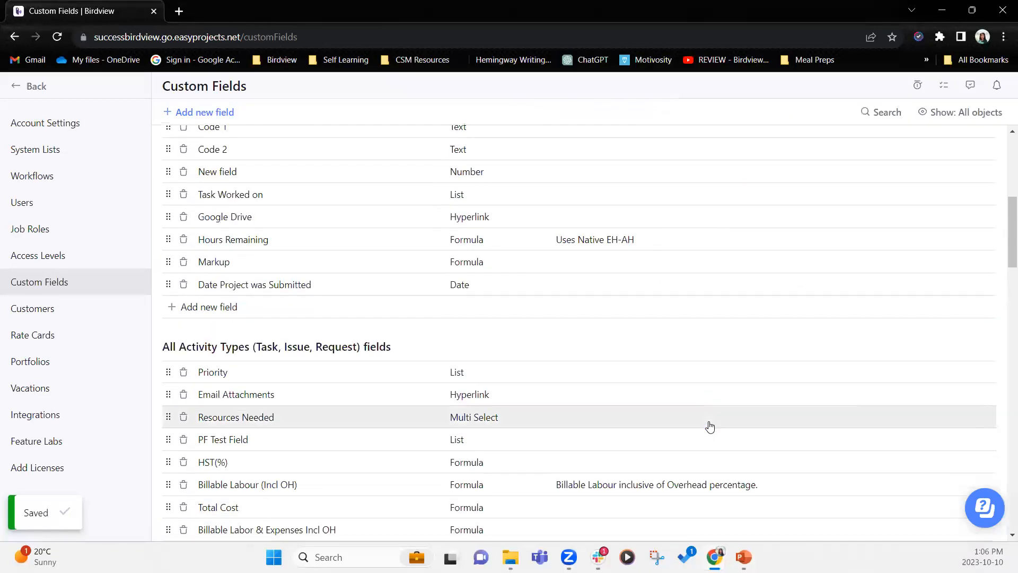
{"action": "scroll", "coordinate": [714, 427], "scroll_direction": "down", "scroll_amount": 2}
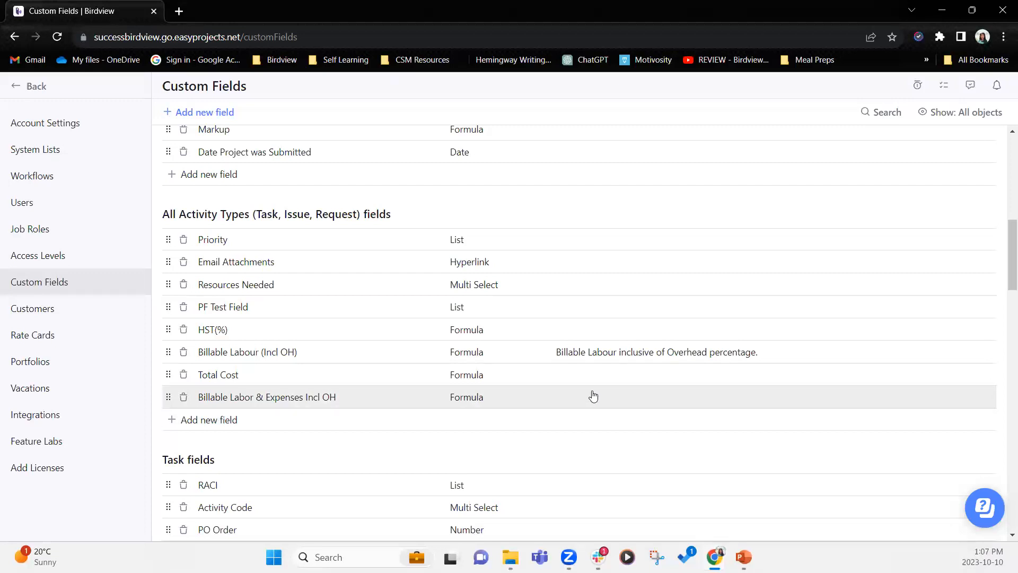
{"action": "left_click", "coordinate": [355, 403]}
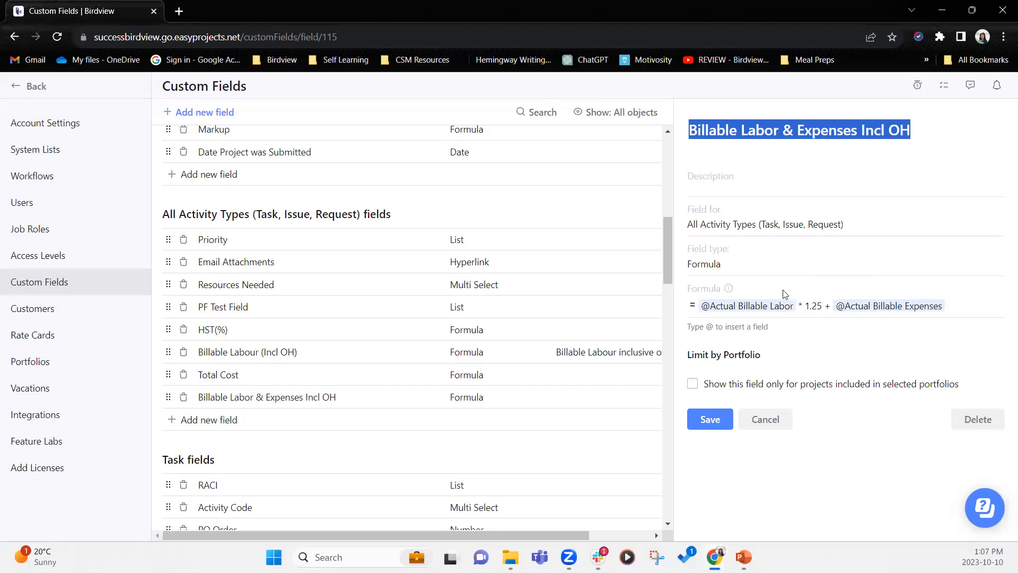
{"action": "left_click", "coordinate": [718, 265]}
{"action": "left_click_drag", "start_coordinate": [714, 264], "coordinate": [704, 265]}
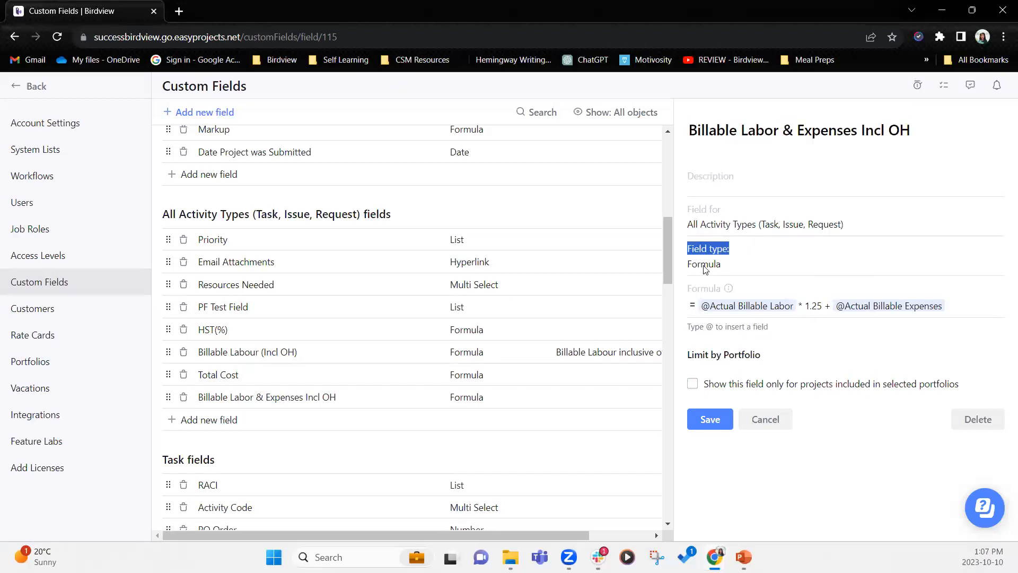
{"action": "left_click", "coordinate": [744, 225]}
{"action": "left_click", "coordinate": [780, 222]}
{"action": "left_click", "coordinate": [762, 223]}
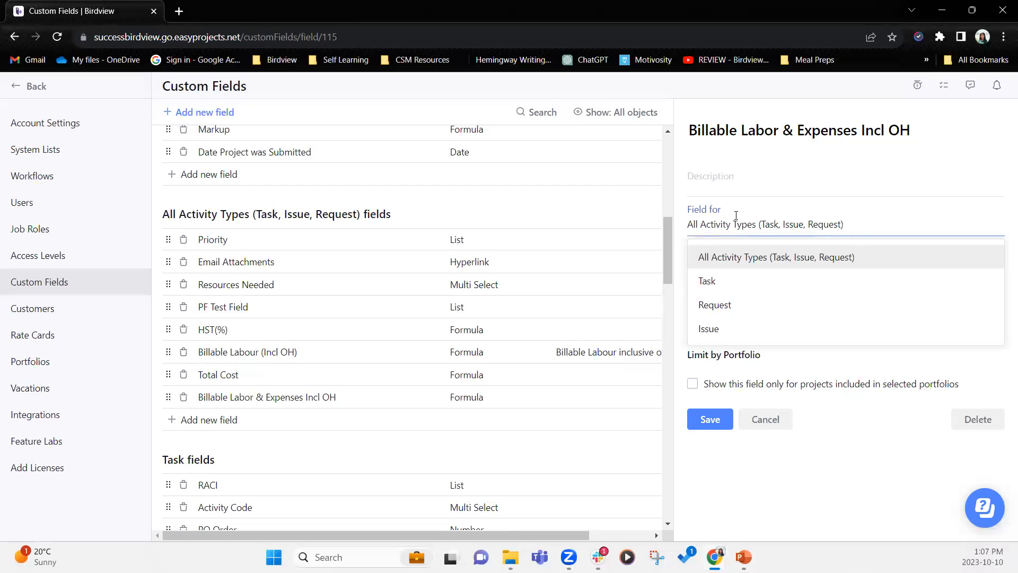
{"action": "left_click", "coordinate": [812, 466]}
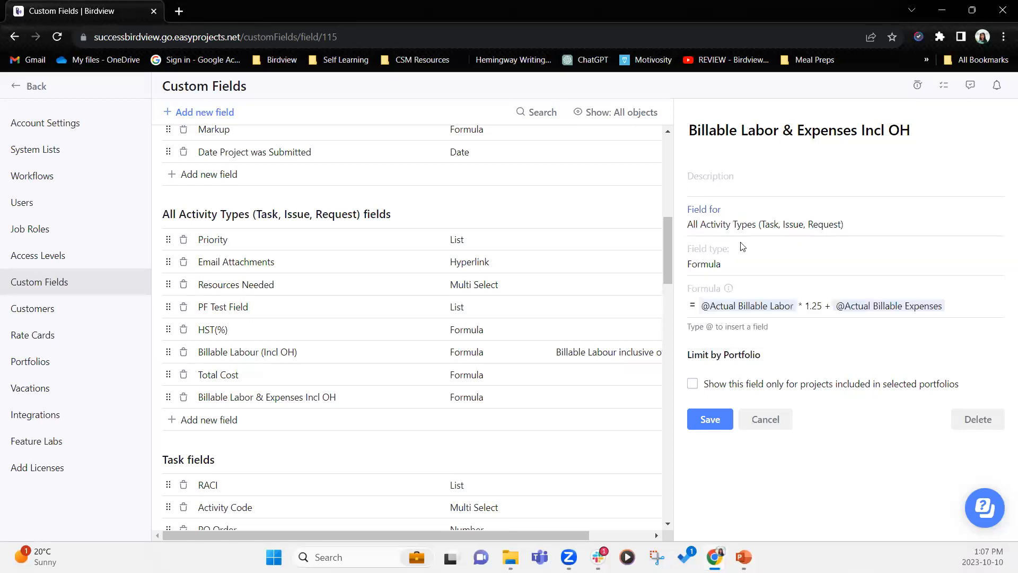
{"action": "left_click", "coordinate": [966, 307]}
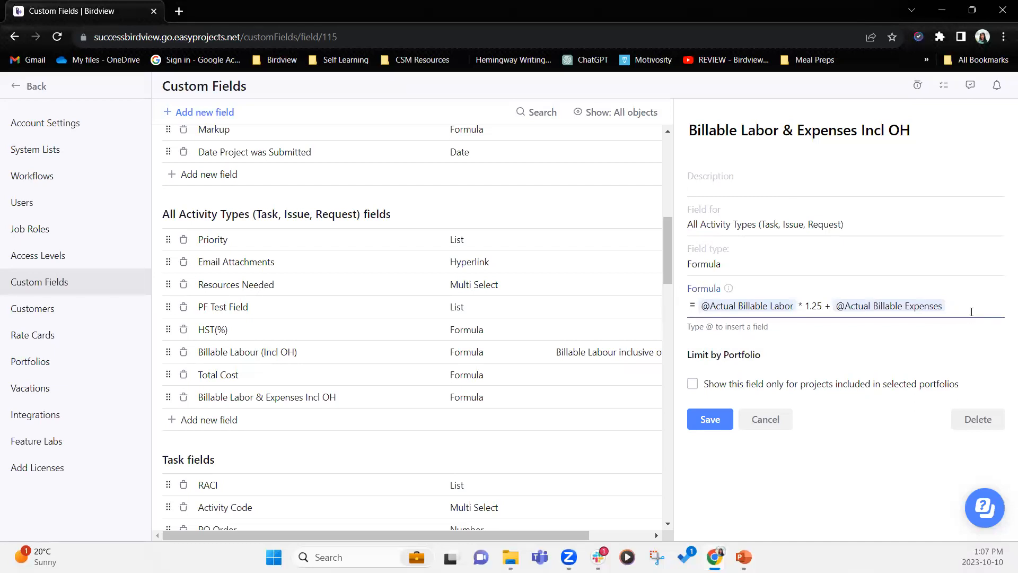
{"action": "left_click", "coordinate": [708, 421]}
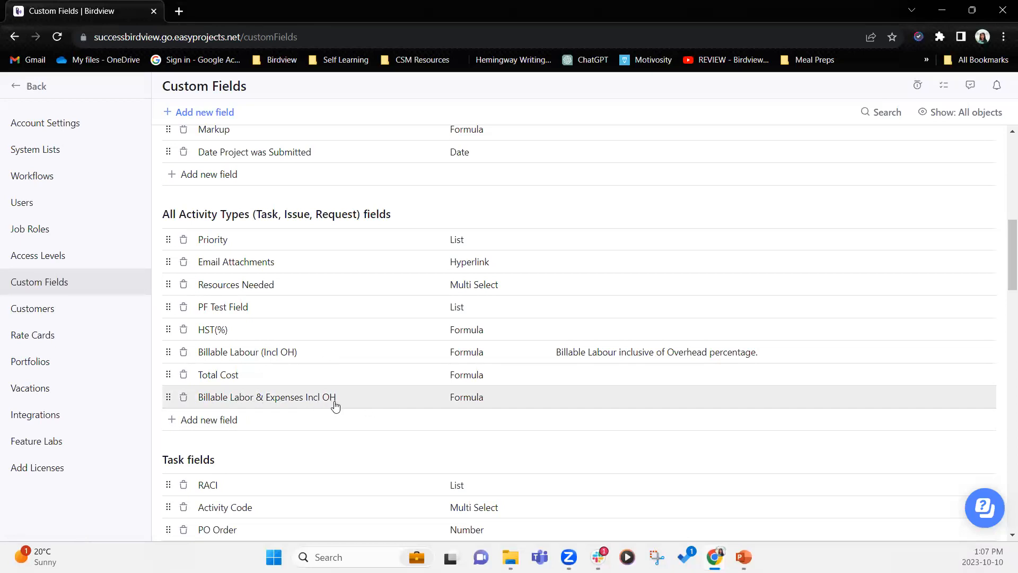
- Try reordering the Billable Labor & Expenses Incl OH field, view its formula, then return to the Activity Center
{"action": "scroll", "coordinate": [295, 159], "scroll_direction": "up", "scroll_amount": 4}
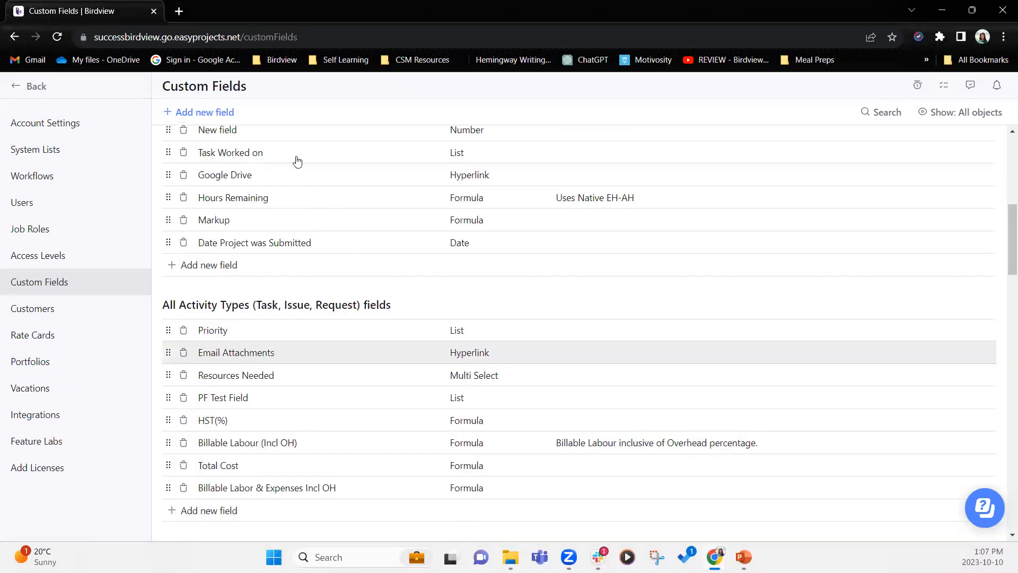
{"action": "scroll", "coordinate": [317, 263], "scroll_direction": "down", "scroll_amount": 4}
{"action": "left_click_drag", "start_coordinate": [168, 396], "coordinate": [166, 258]}
{"action": "left_click_drag", "start_coordinate": [168, 461], "coordinate": [186, 231]}
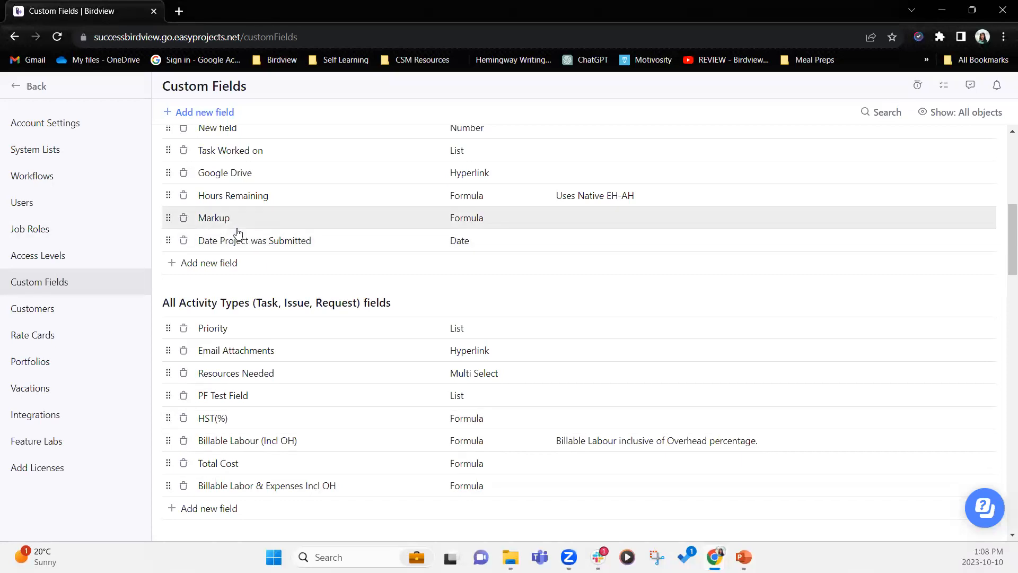
{"action": "left_click", "coordinate": [277, 487]}
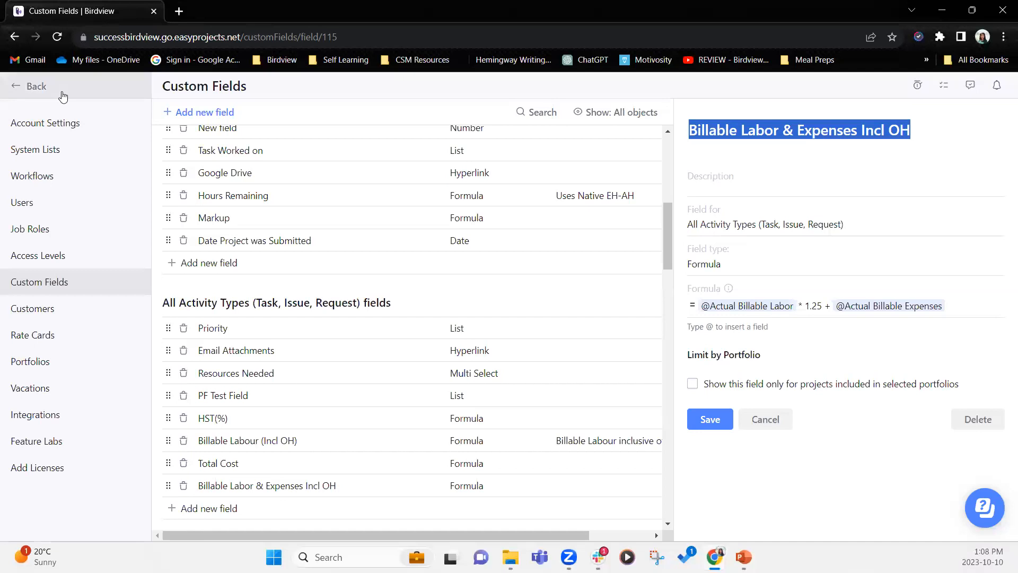
{"action": "left_click", "coordinate": [40, 89]}
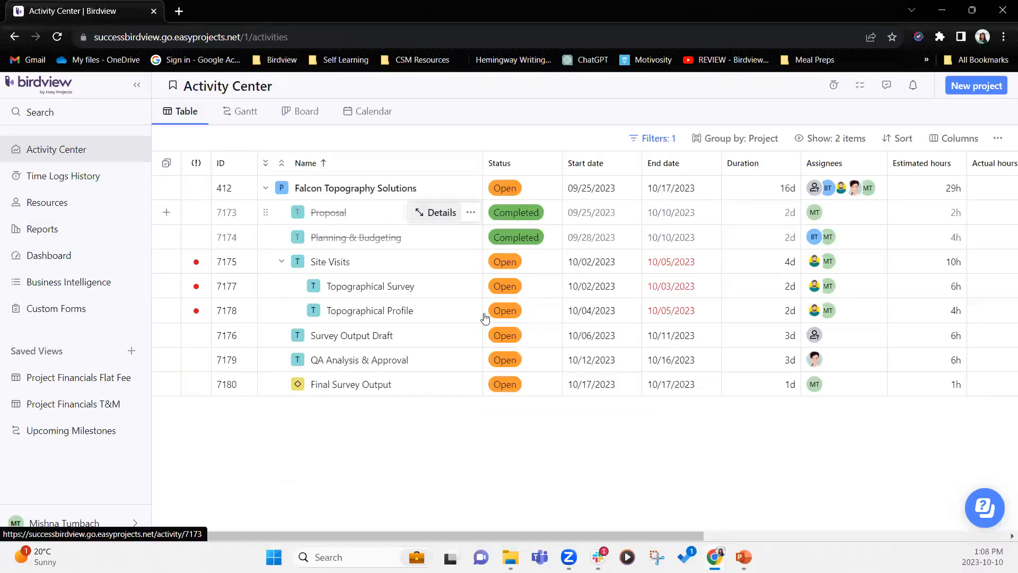
- Hide the Total Cost and Billable Labour (Incl OH) columns in the activity table
{"action": "left_click_drag", "start_coordinate": [643, 536], "coordinate": [901, 525]}
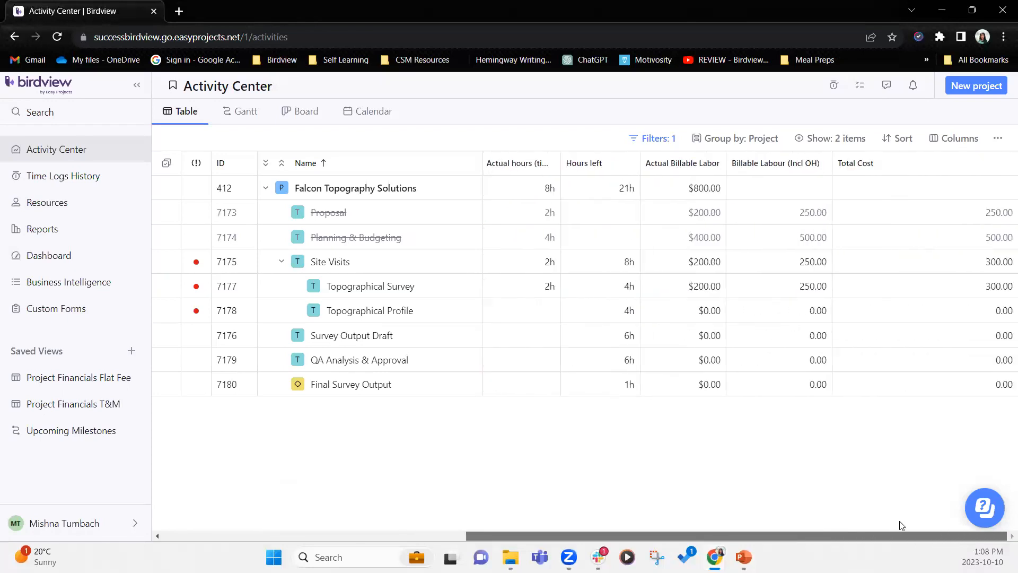
{"action": "left_click", "coordinate": [1003, 163]}
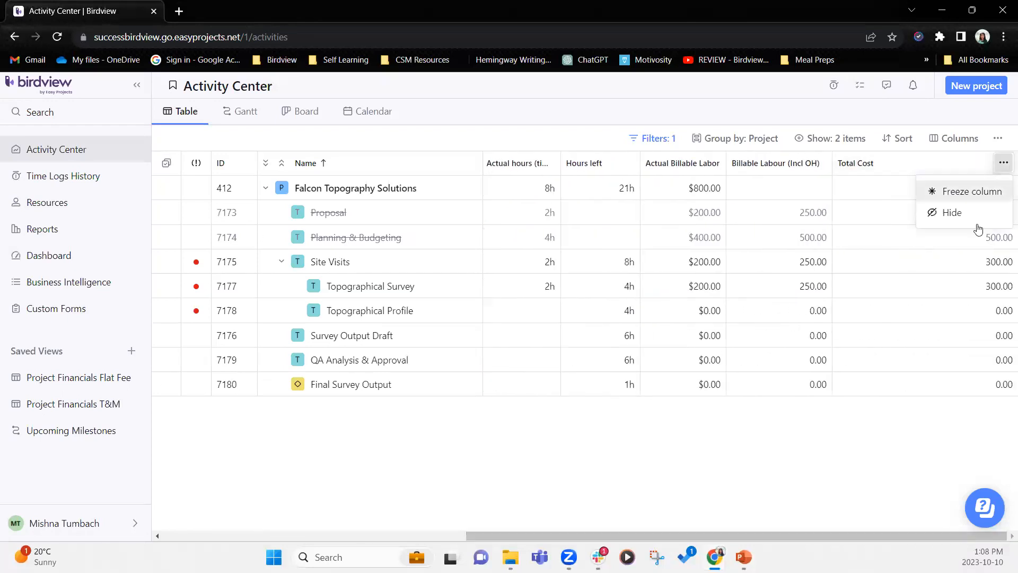
{"action": "left_click", "coordinate": [952, 212]}
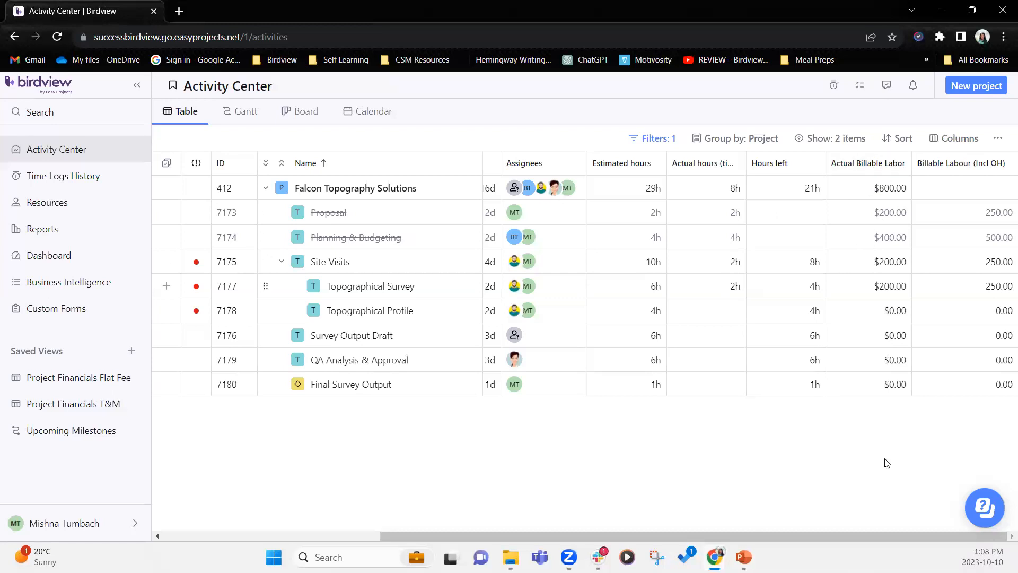
{"action": "left_click", "coordinate": [1003, 163]}
{"action": "left_click", "coordinate": [953, 211]}
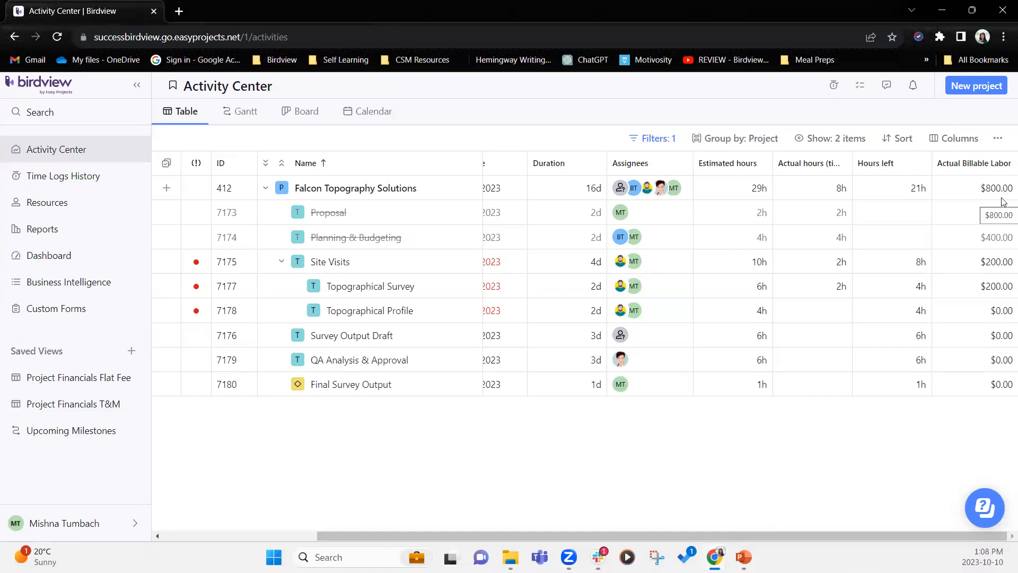
- Show the Billable Labour (Incl OH) and Billable Labor & Expenses Incl OH columns, found by searching 'billa'
{"action": "left_click", "coordinate": [962, 138]}
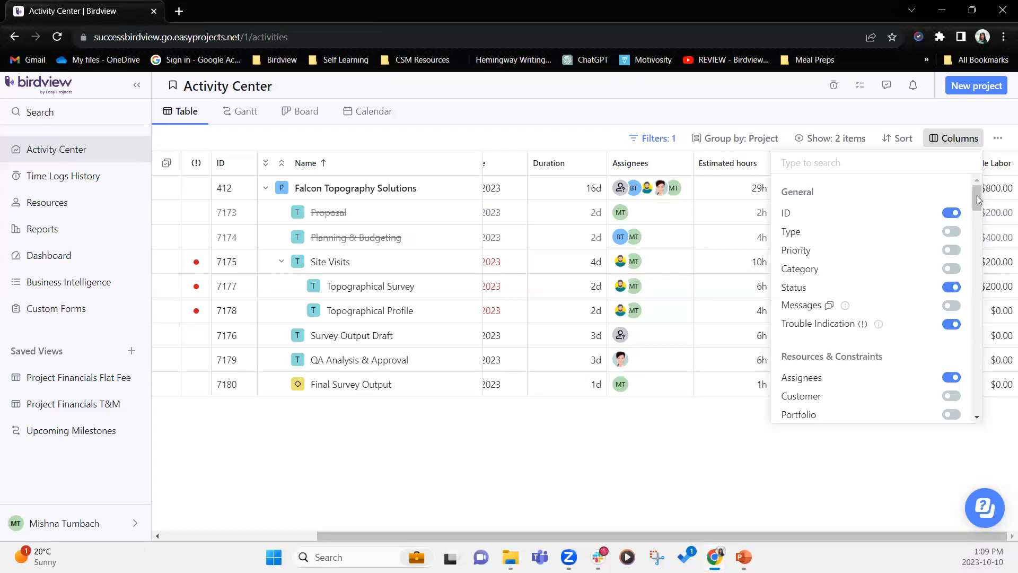
{"action": "left_click_drag", "start_coordinate": [980, 204], "coordinate": [979, 334]}
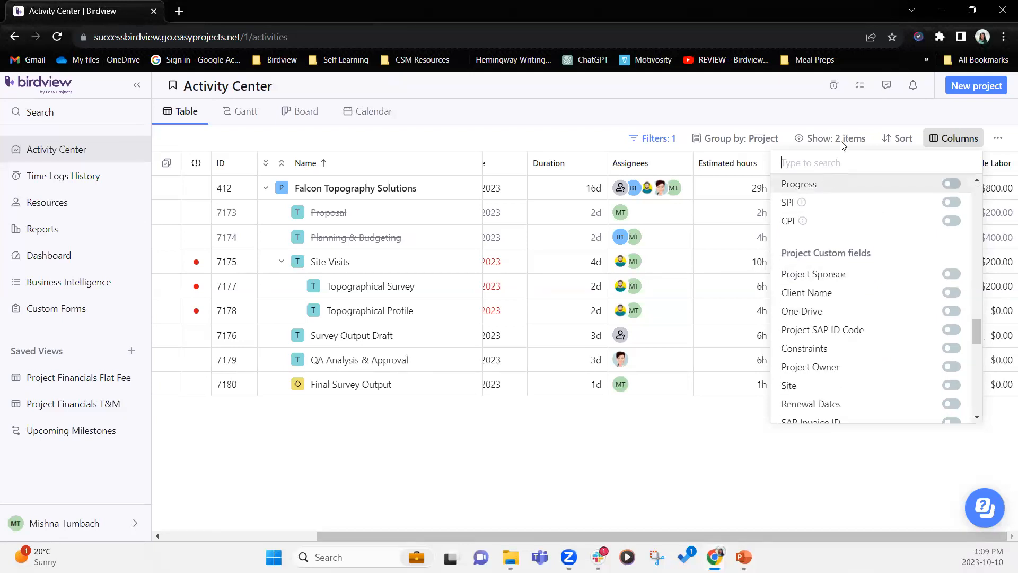
{"action": "type", "text": "billa"}
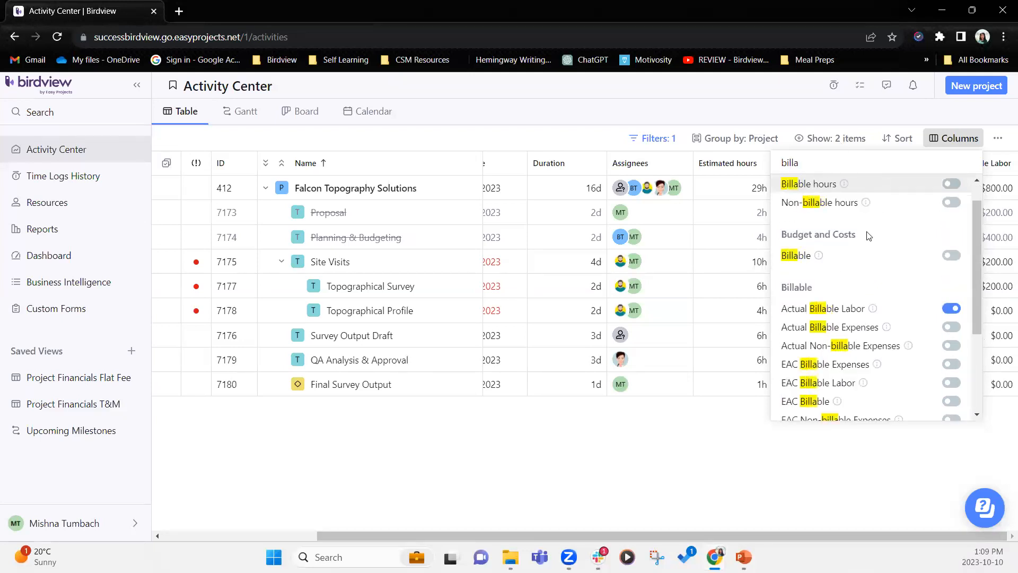
{"action": "scroll", "coordinate": [979, 328], "scroll_direction": "down", "scroll_amount": 1}
{"action": "scroll", "coordinate": [980, 348], "scroll_direction": "down", "scroll_amount": 3}
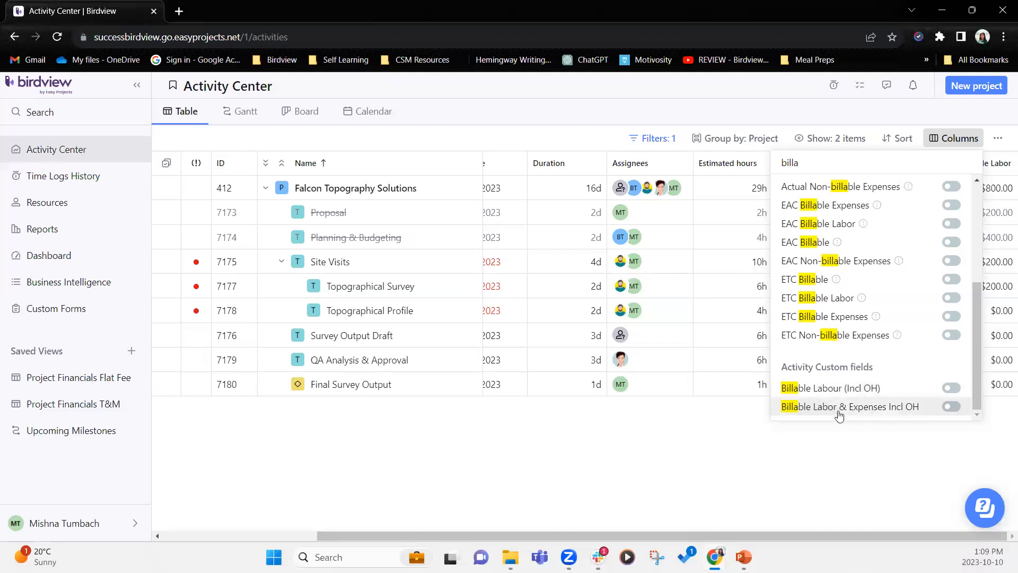
{"action": "left_click", "coordinate": [952, 388]}
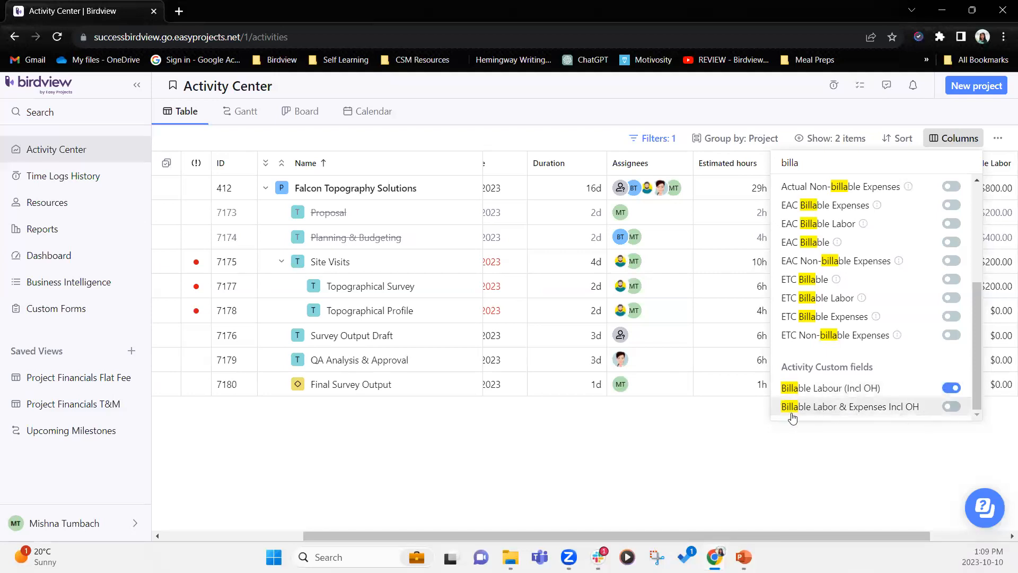
{"action": "left_click", "coordinate": [955, 409]}
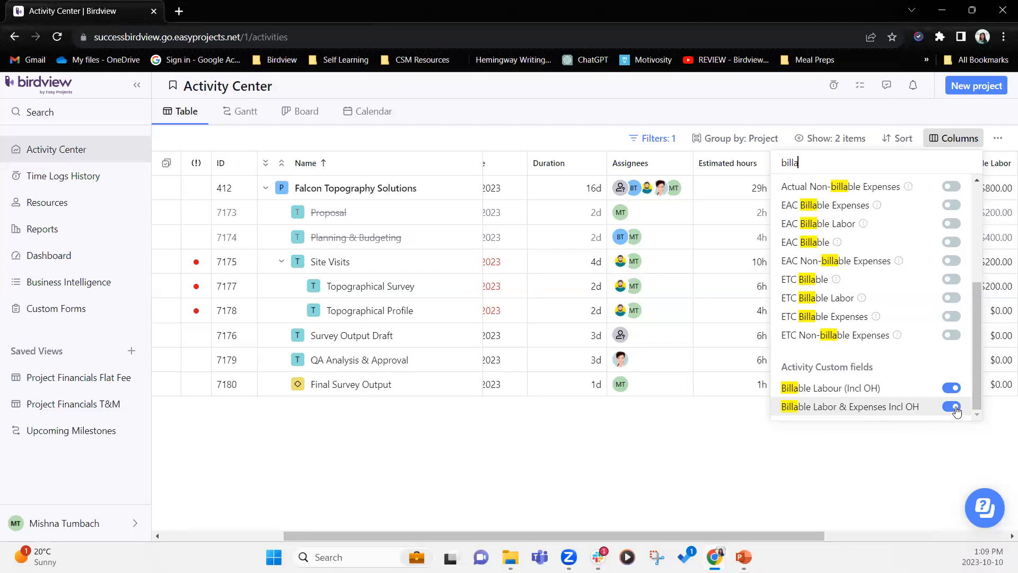
{"action": "left_click", "coordinate": [879, 465]}
- Open Topographical Survey's financials, showing its billable $50.00 Fuel actual expense
{"action": "left_click_drag", "start_coordinate": [787, 532], "coordinate": [832, 533]}
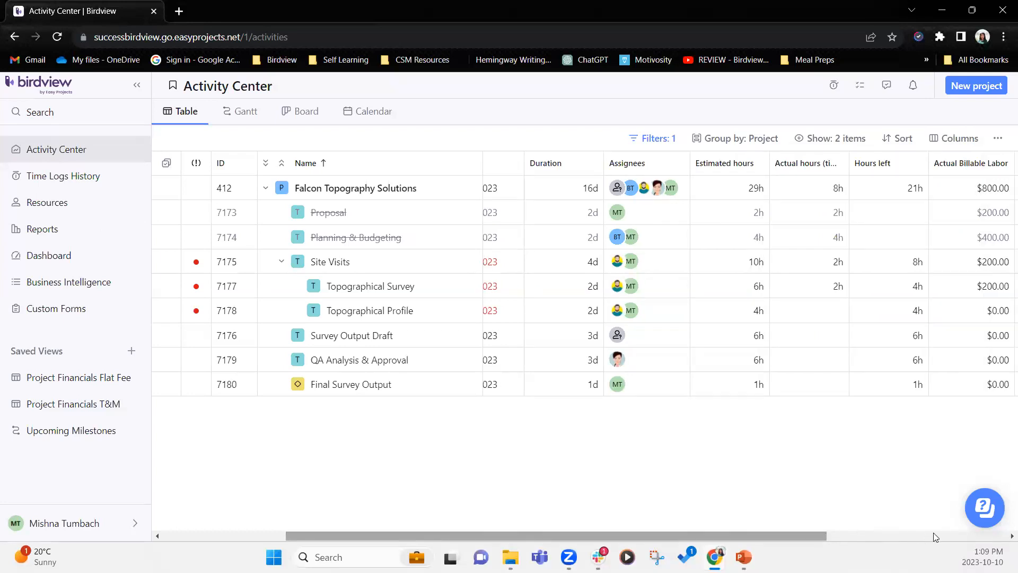
{"action": "left_click_drag", "start_coordinate": [933, 535], "coordinate": [1002, 540]}
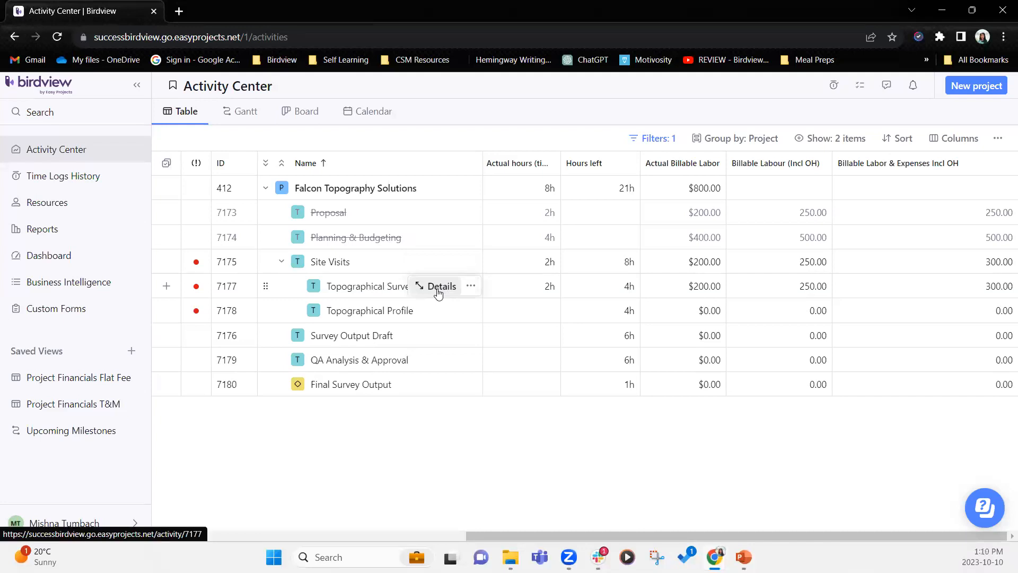
{"action": "left_click", "coordinate": [438, 291]}
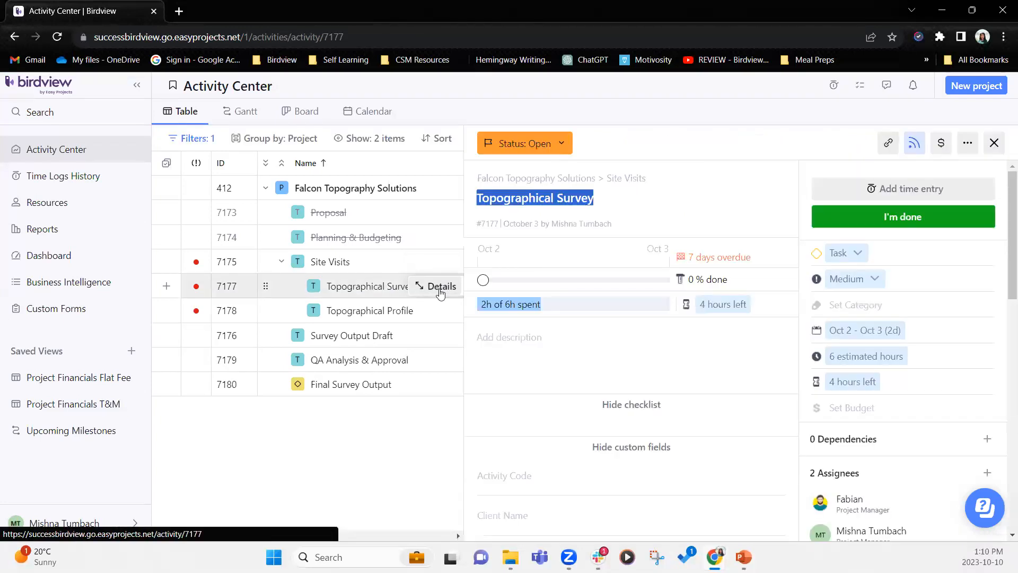
{"action": "left_click", "coordinate": [941, 143]}
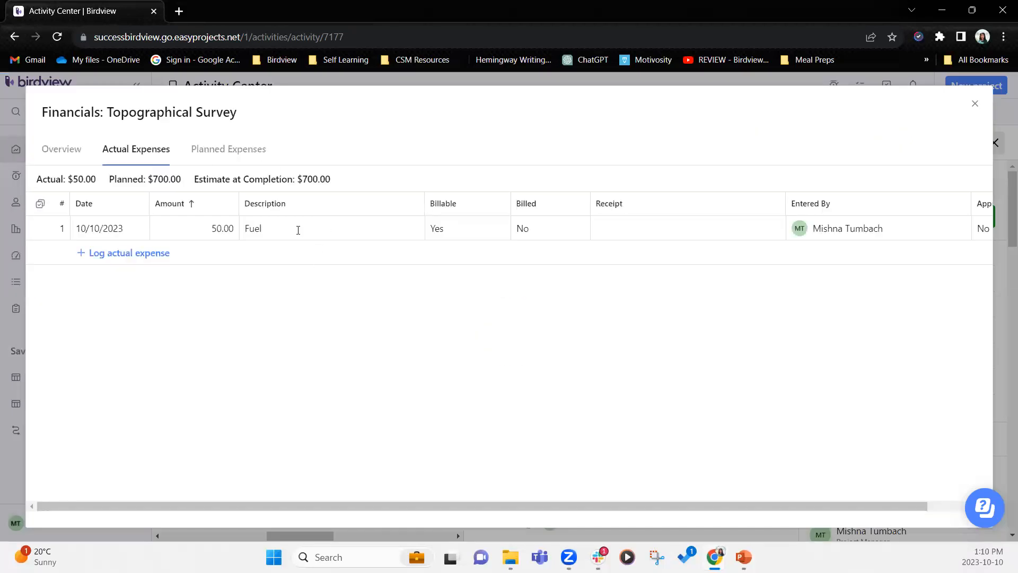
- Compare Topographical Survey's planned ($700.00) and actual expenses, then close the Financials window
{"action": "left_click", "coordinate": [238, 153]}
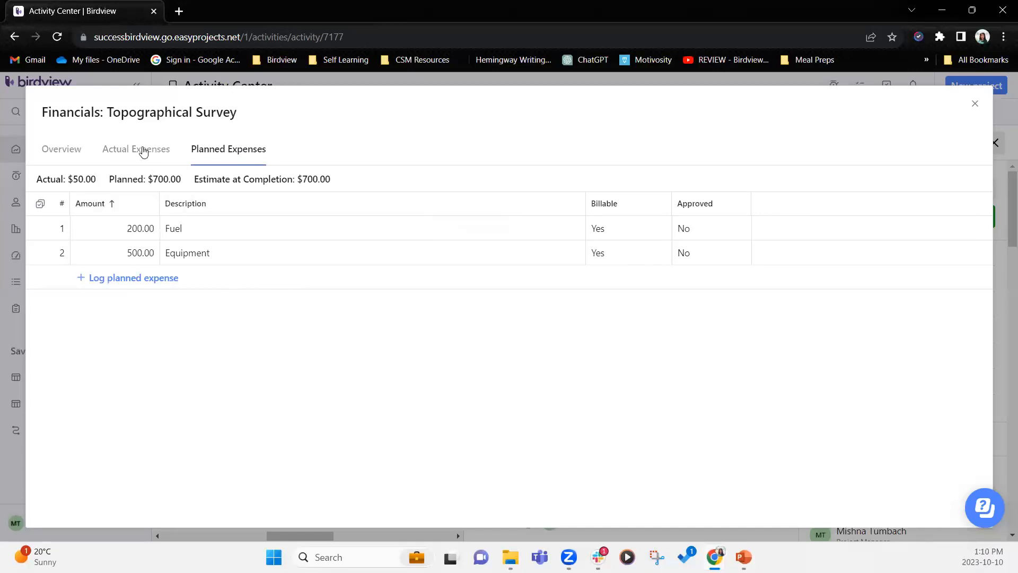
{"action": "left_click", "coordinate": [143, 153]}
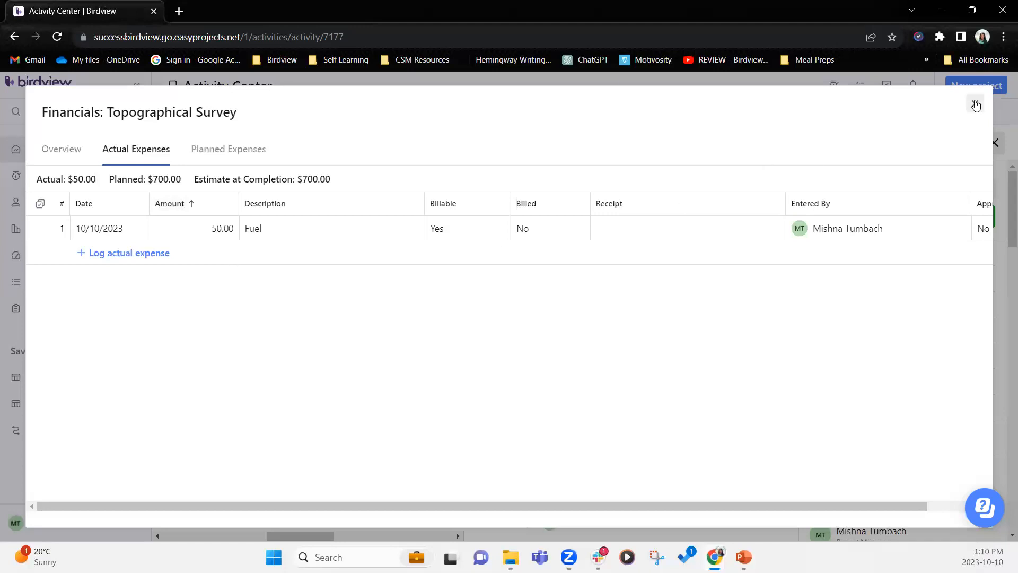
{"action": "left_click", "coordinate": [975, 103]}
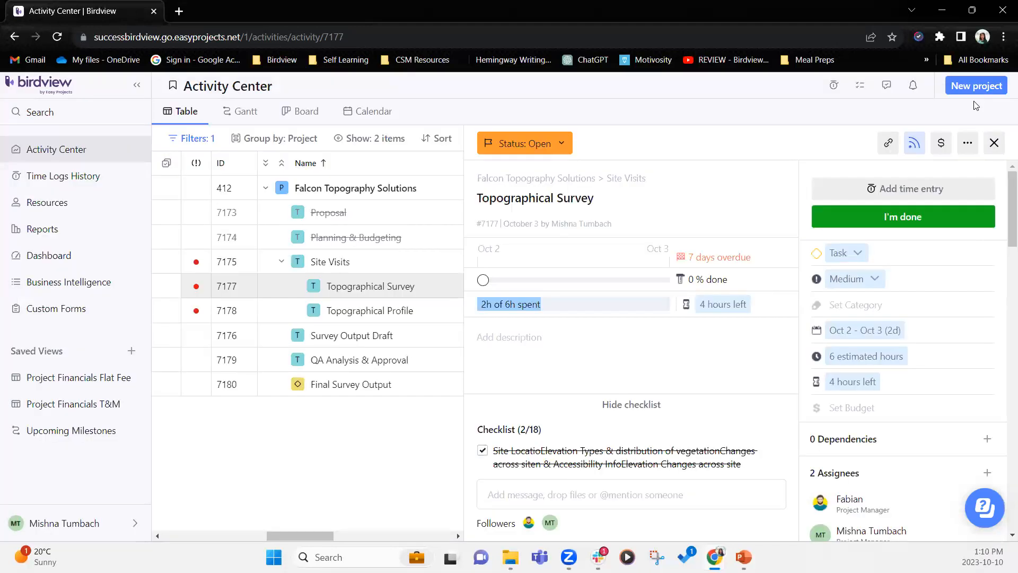
{"action": "left_click", "coordinate": [994, 144]}
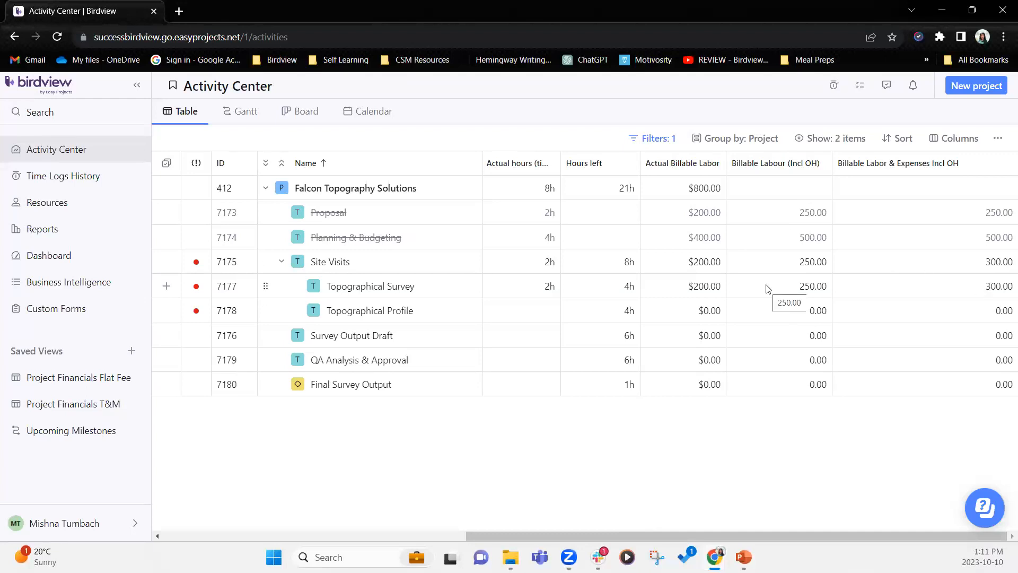
{"action": "mouse_move", "coordinate": [465, 289]}
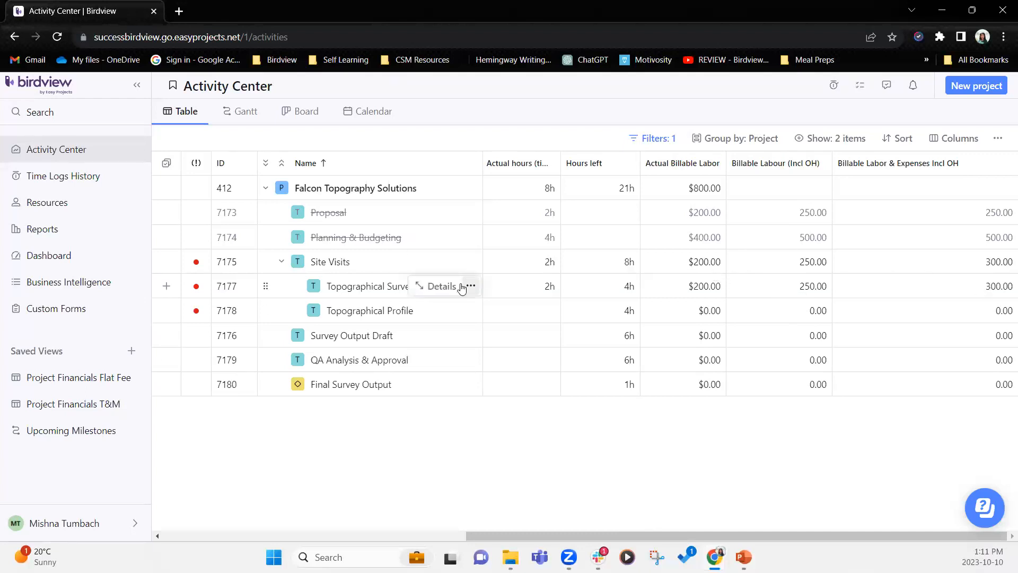
{"action": "left_click", "coordinate": [447, 287]}
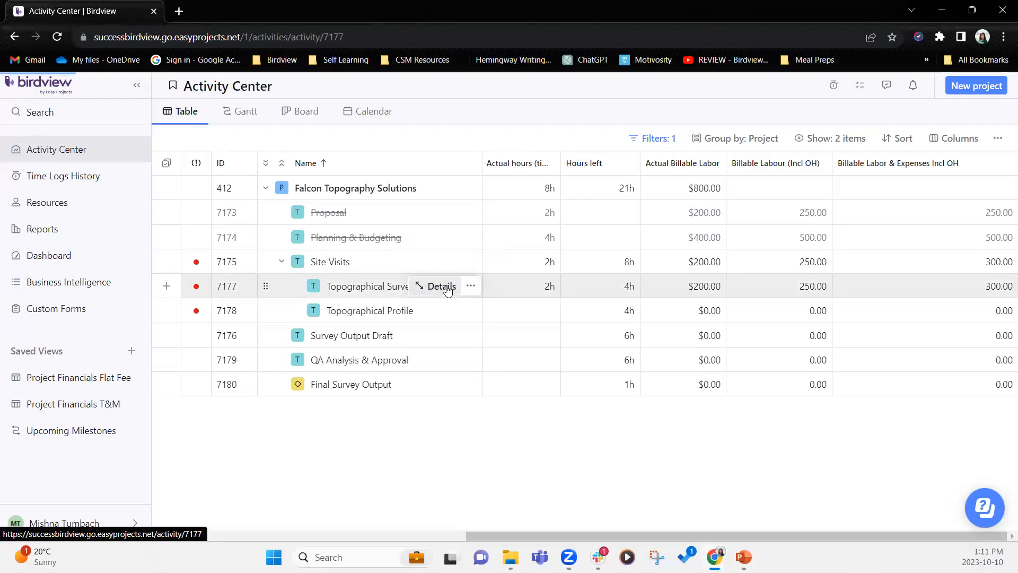
- Scroll Topographical Survey's details to its custom fields, showing Billable Labor & Expenses Incl OH at 300.00
{"action": "scroll", "coordinate": [727, 381], "scroll_direction": "down", "scroll_amount": 10}
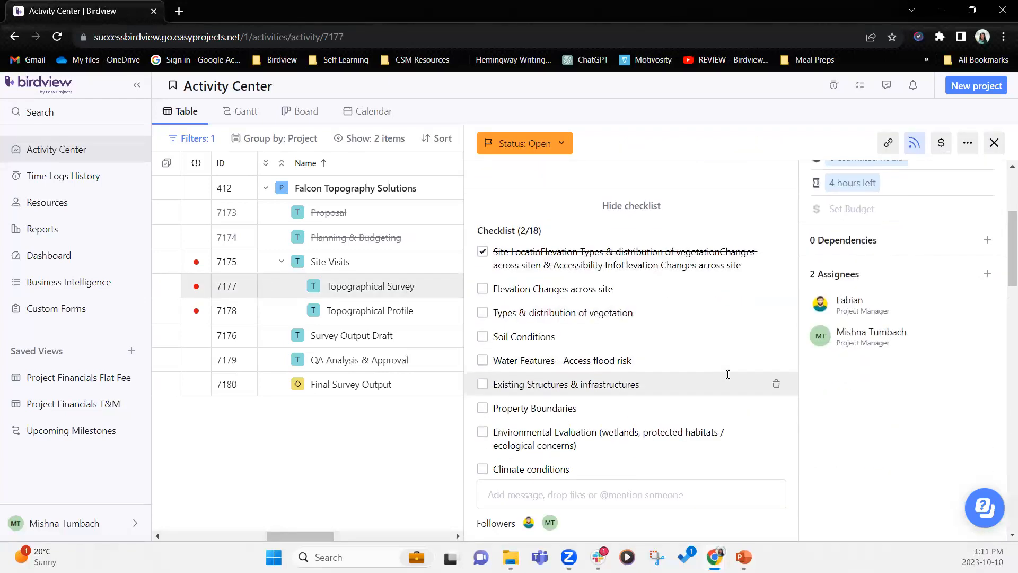
{"action": "scroll", "coordinate": [727, 376], "scroll_direction": "down", "scroll_amount": 10}
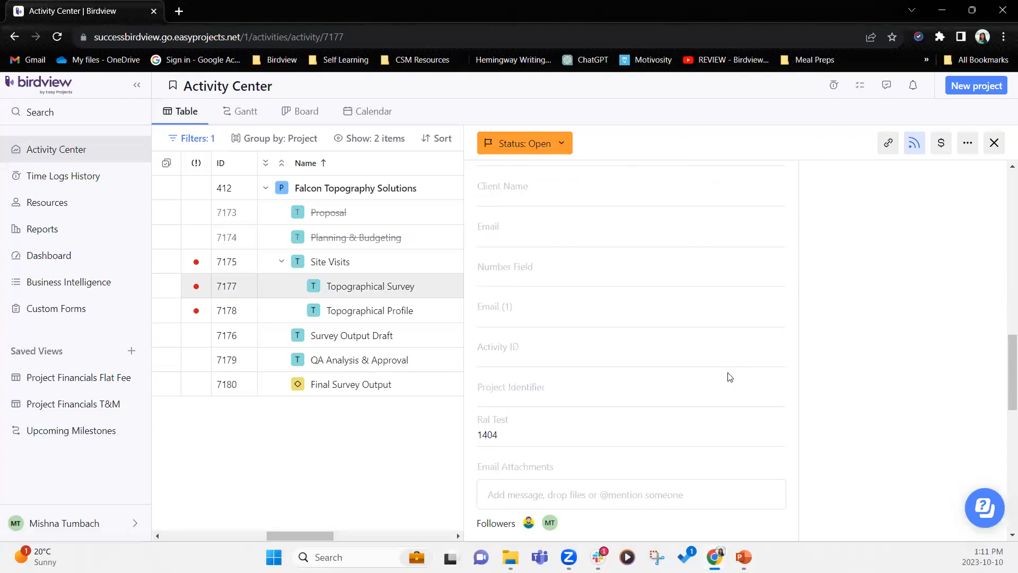
{"action": "scroll", "coordinate": [732, 373], "scroll_direction": "down", "scroll_amount": 1}
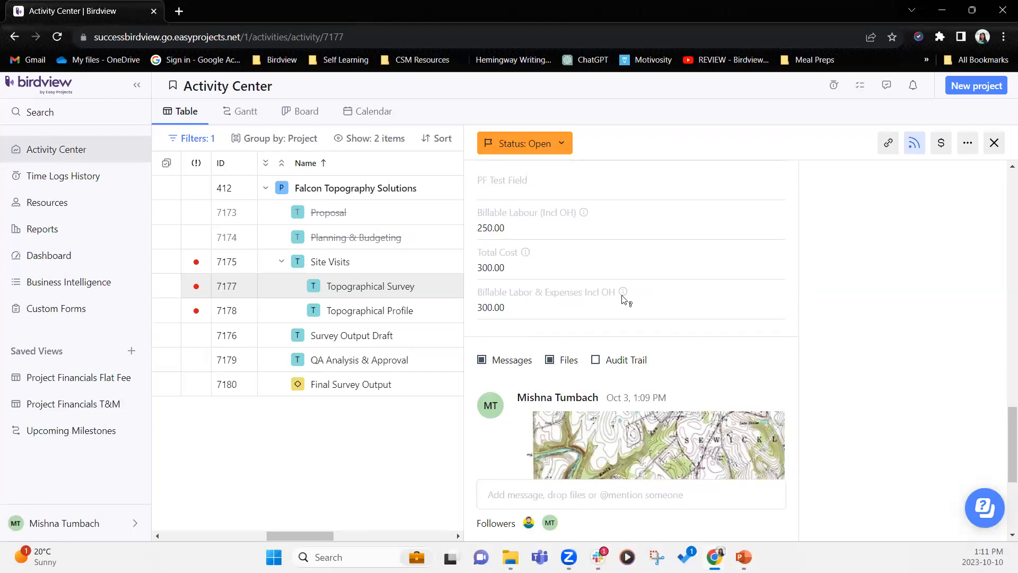
{"action": "mouse_move", "coordinate": [623, 295]}
- Close the task details and begin a new field under Company Settings > Custom Fields
{"action": "left_click", "coordinate": [995, 143]}
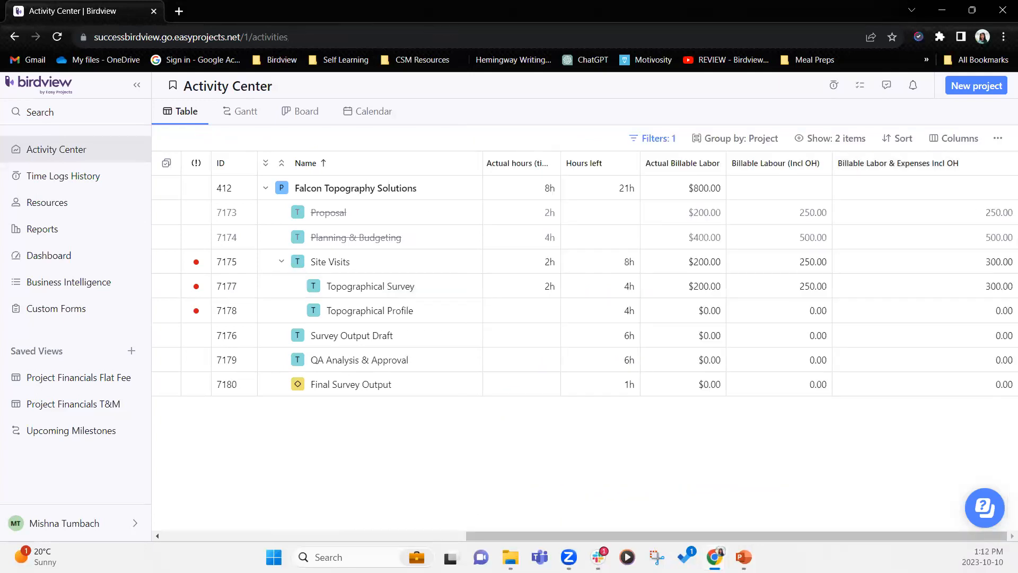
{"action": "left_click", "coordinate": [87, 525]}
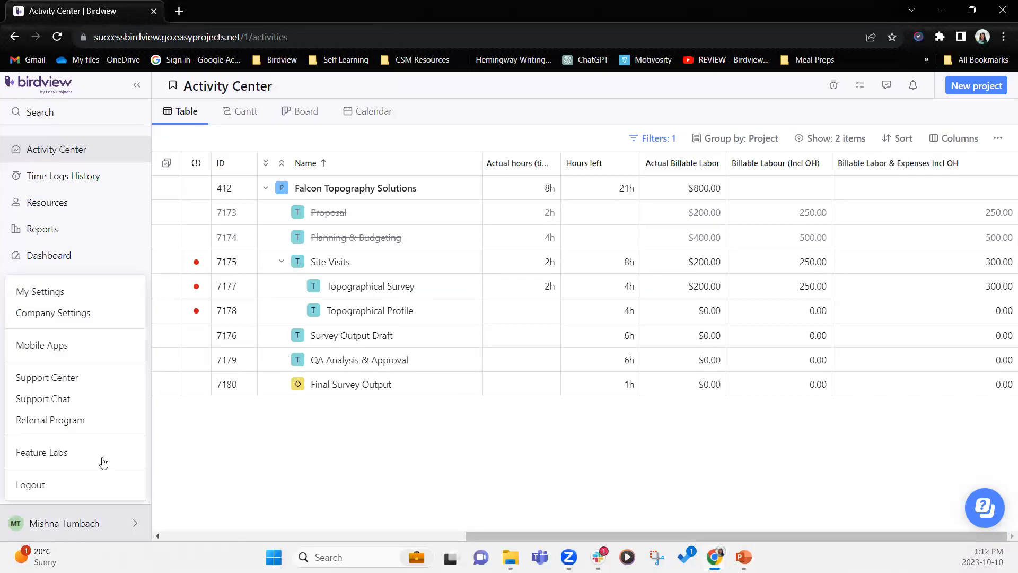
{"action": "left_click", "coordinate": [80, 318]}
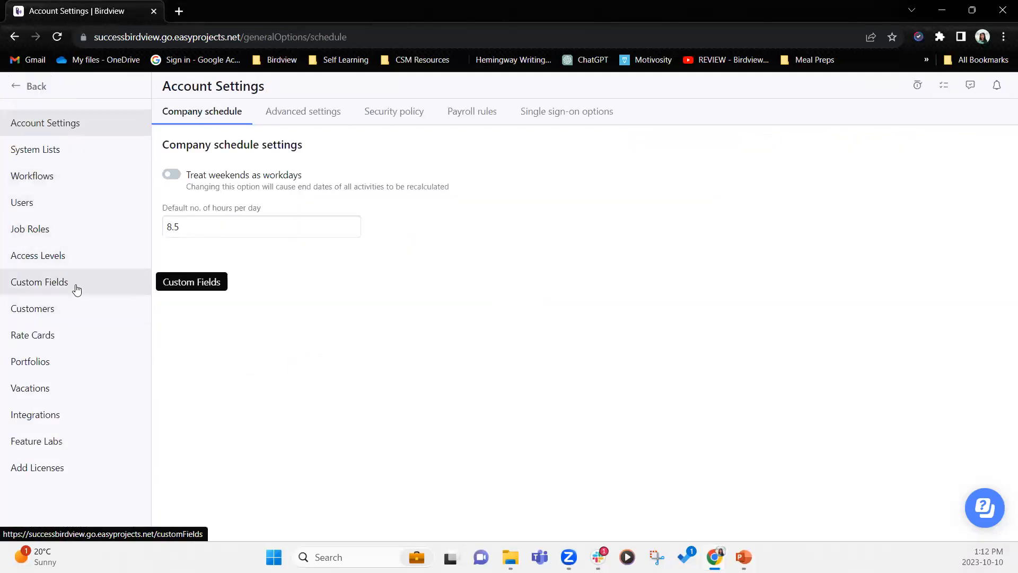
{"action": "left_click", "coordinate": [77, 289]}
{"action": "scroll", "coordinate": [297, 416], "scroll_direction": "down", "scroll_amount": 1}
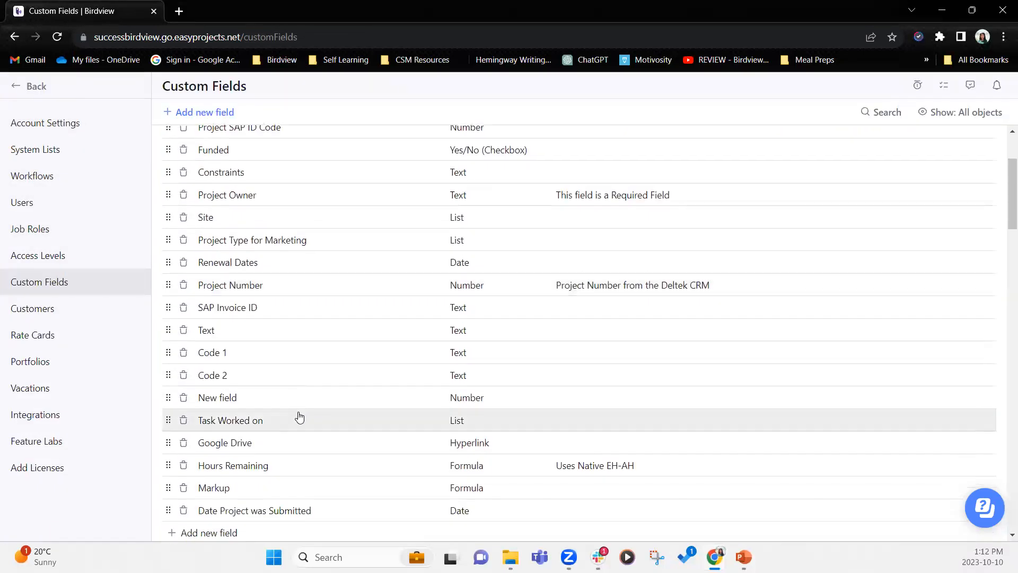
{"action": "scroll", "coordinate": [299, 417], "scroll_direction": "down", "scroll_amount": 3}
{"action": "scroll", "coordinate": [277, 336], "scroll_direction": "up", "scroll_amount": 5}
{"action": "left_click", "coordinate": [212, 113]}
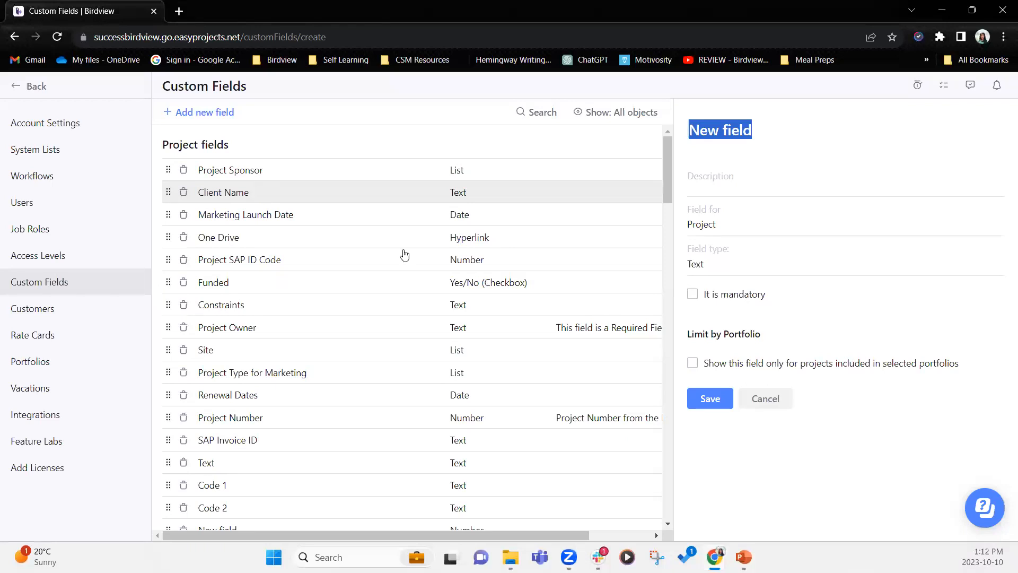
- Make the new field apply to All Activity Types with field type Formula
{"action": "left_click", "coordinate": [730, 229]}
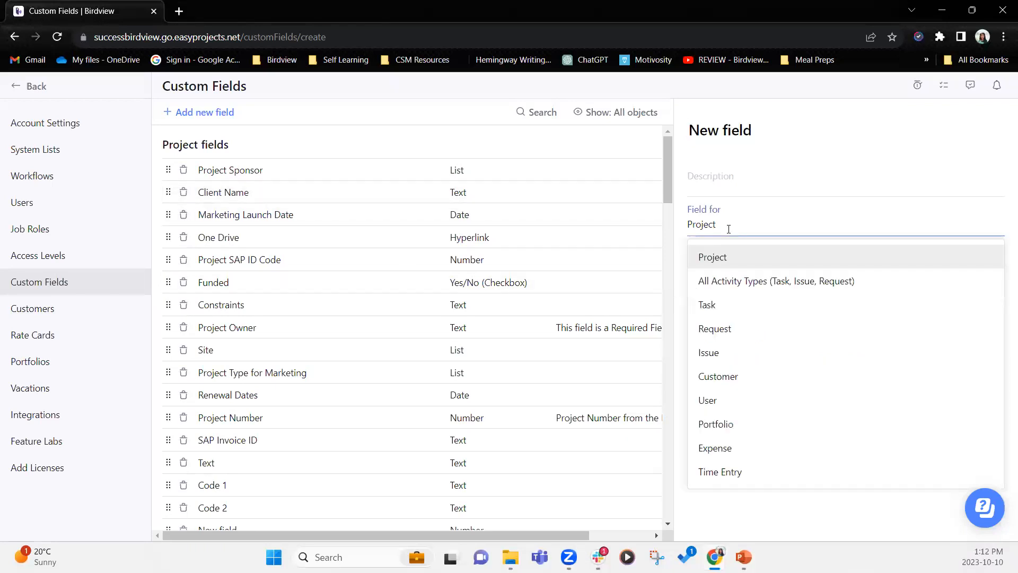
{"action": "left_click", "coordinate": [750, 286]}
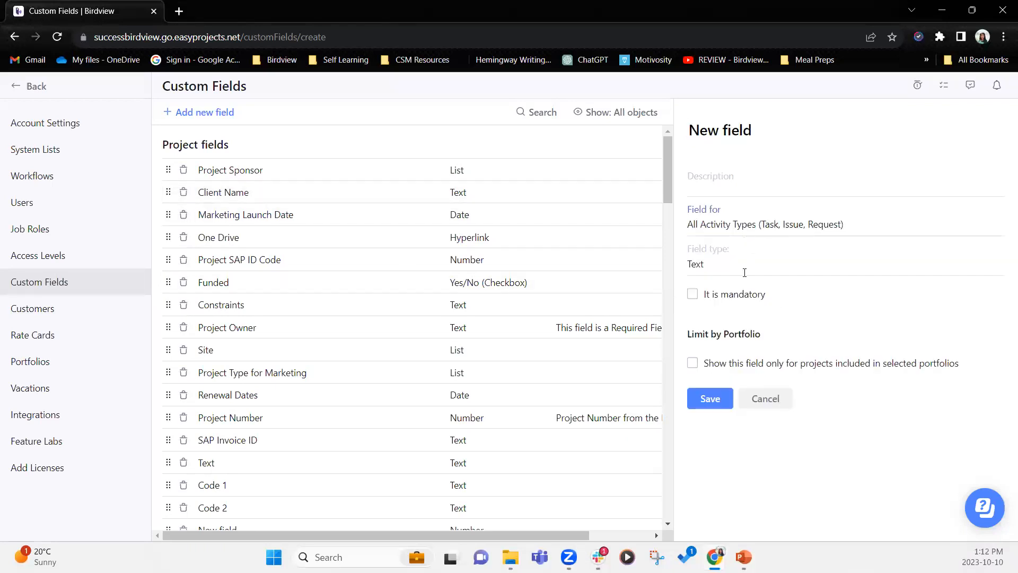
{"action": "left_click", "coordinate": [742, 267]}
{"action": "left_click", "coordinate": [745, 513]}
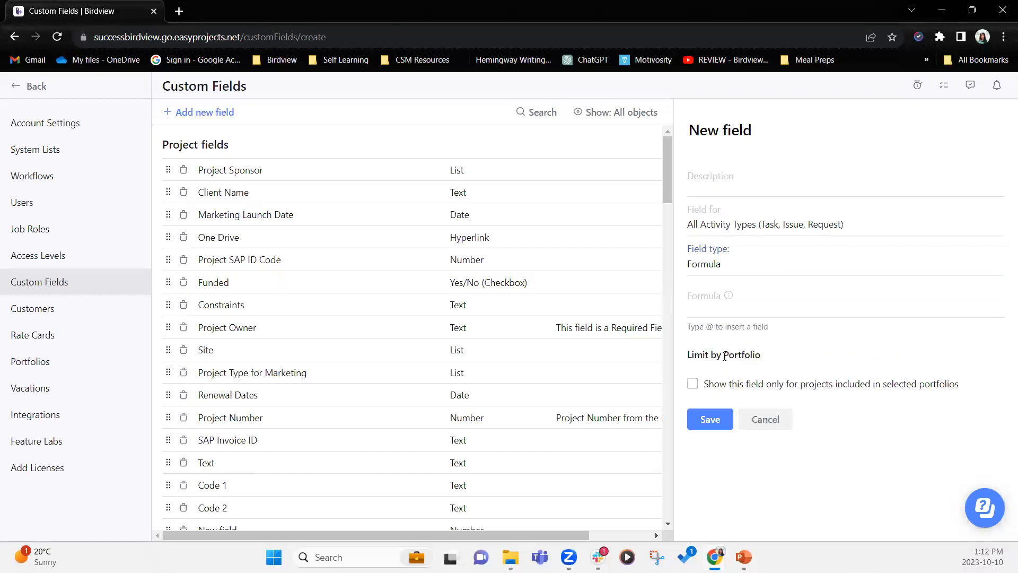
{"action": "left_click", "coordinate": [715, 307]}
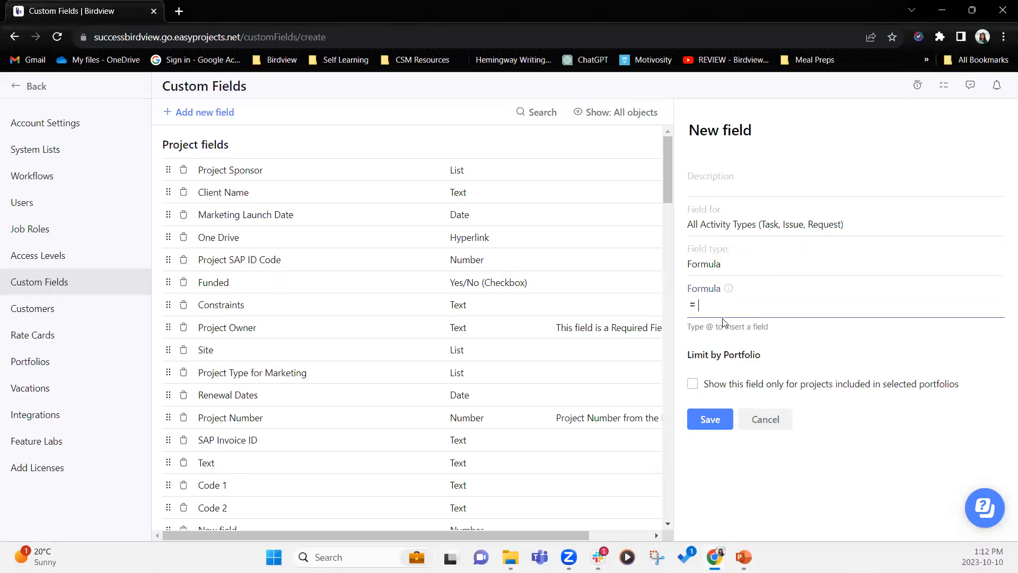
{"action": "type", "text": "@"}
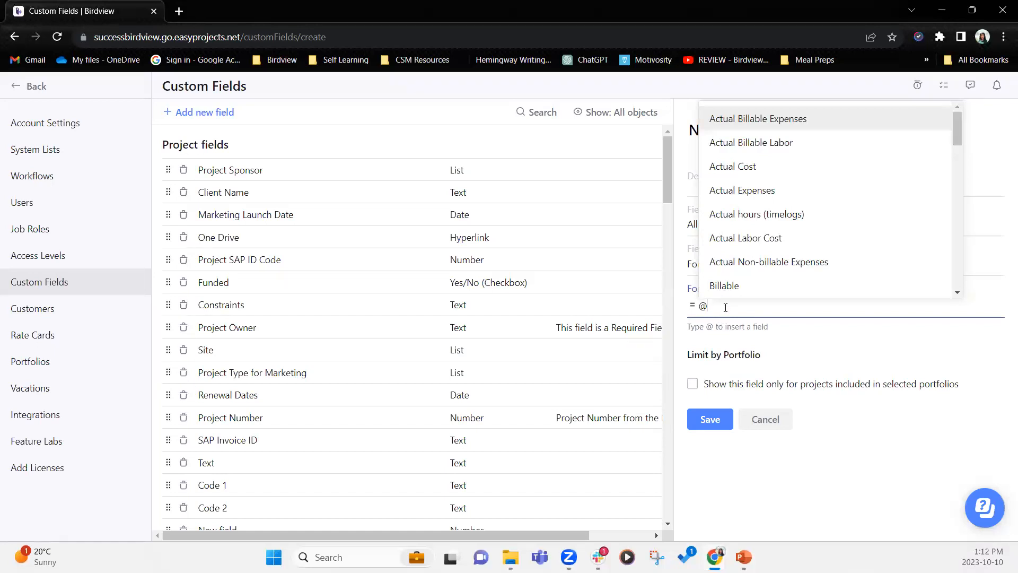
{"action": "scroll", "coordinate": [525, 370], "scroll_direction": "down", "scroll_amount": 11}
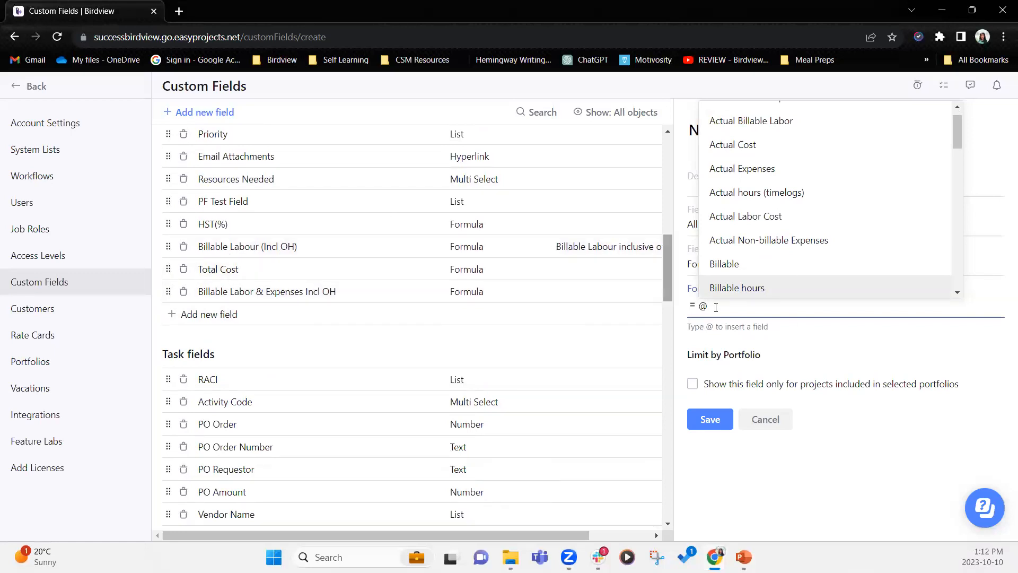
{"action": "type", "text": "bl"}
{"action": "key", "text": "BackSpace"}
{"action": "type", "text": "illable"}
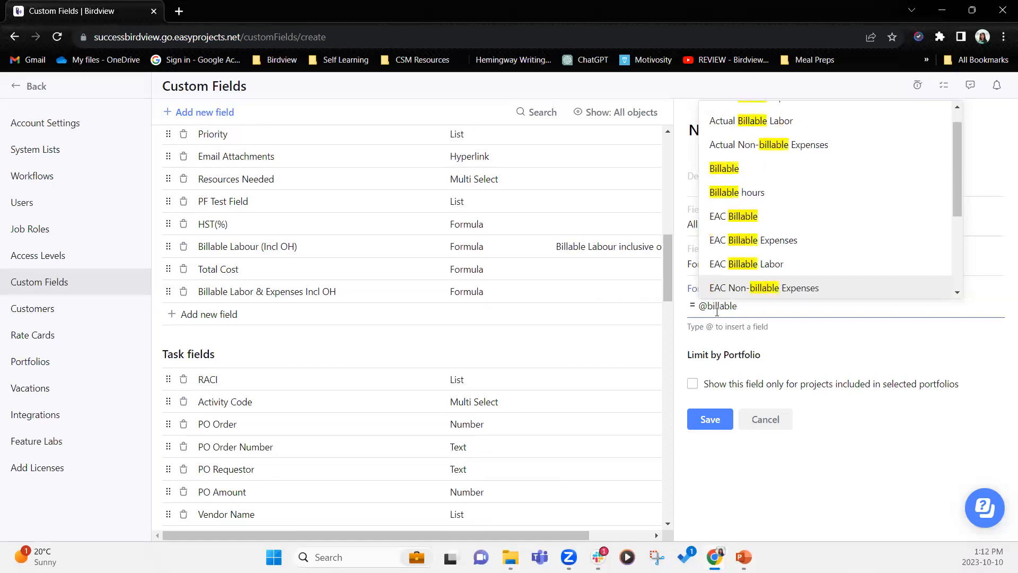
{"action": "type", "text": " la"}
{"action": "key", "text": "BackSpace"}
{"action": "key", "text": "BackSpace"}
{"action": "key", "text": "BackSpace"}
{"action": "scroll", "coordinate": [840, 133], "scroll_direction": "up", "scroll_amount": 1}
{"action": "left_click_drag", "start_coordinate": [957, 125], "coordinate": [964, 217]}
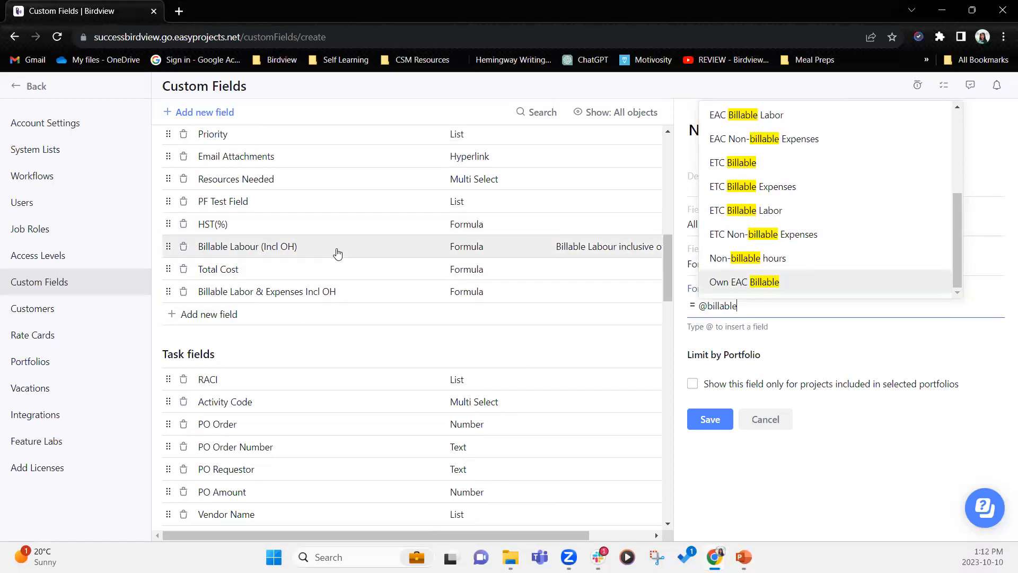
{"action": "left_click_drag", "start_coordinate": [958, 251], "coordinate": [958, 171]}
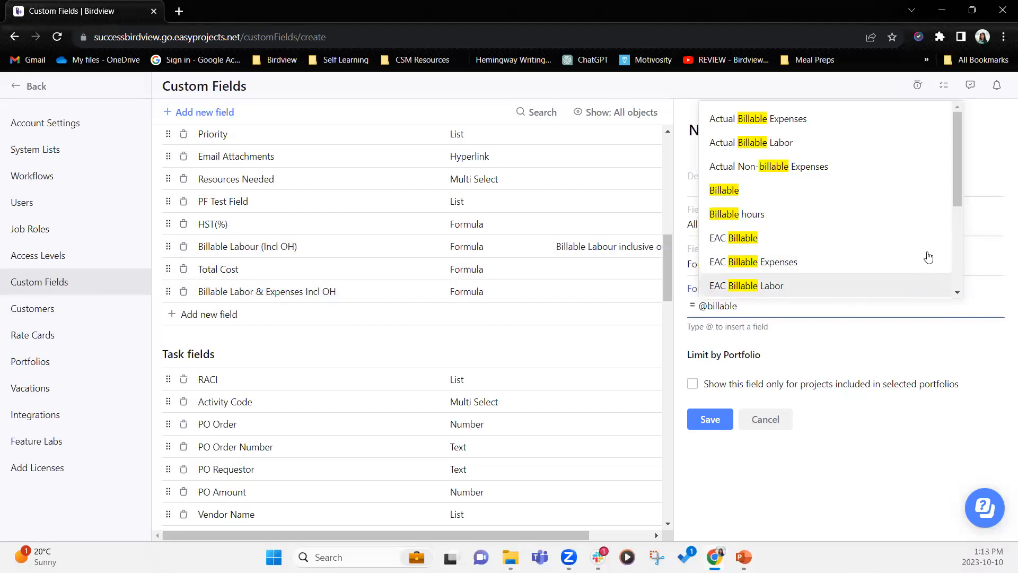
{"action": "left_click_drag", "start_coordinate": [958, 189], "coordinate": [951, 275]}
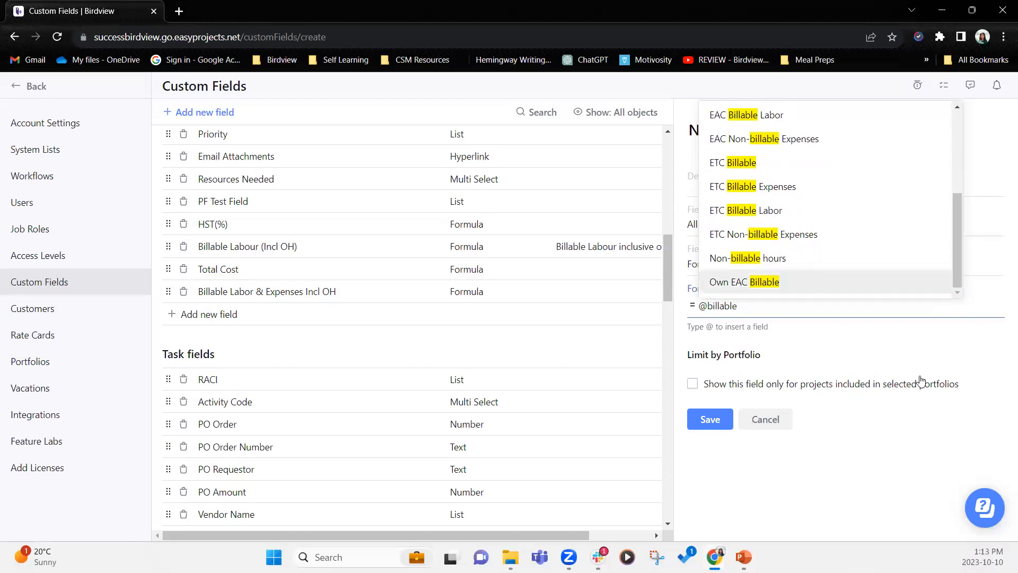
{"action": "left_click", "coordinate": [858, 469]}
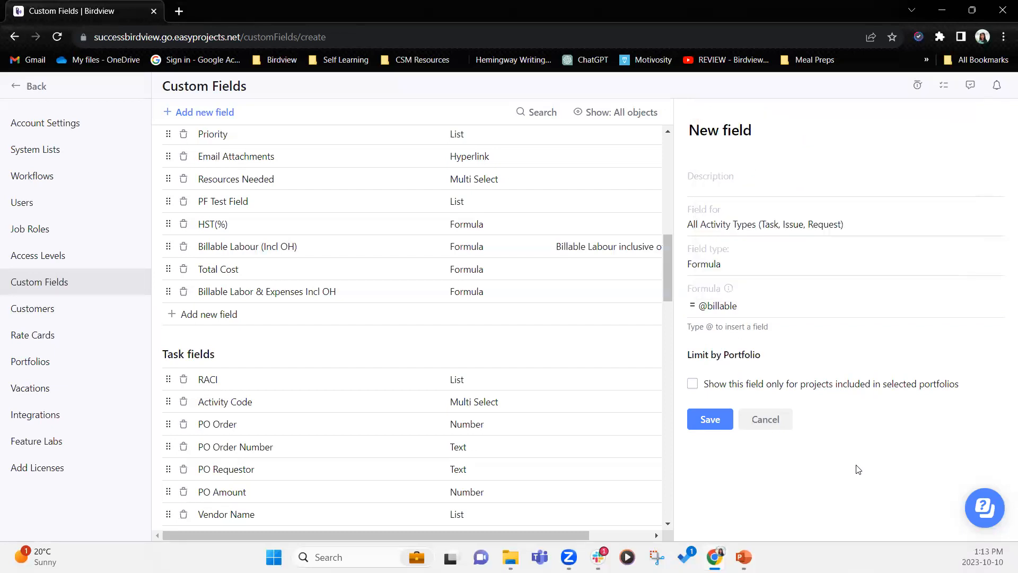
- Cancel the unsaved new field and return to Resources planning grouped by job role
{"action": "left_click", "coordinate": [779, 425]}
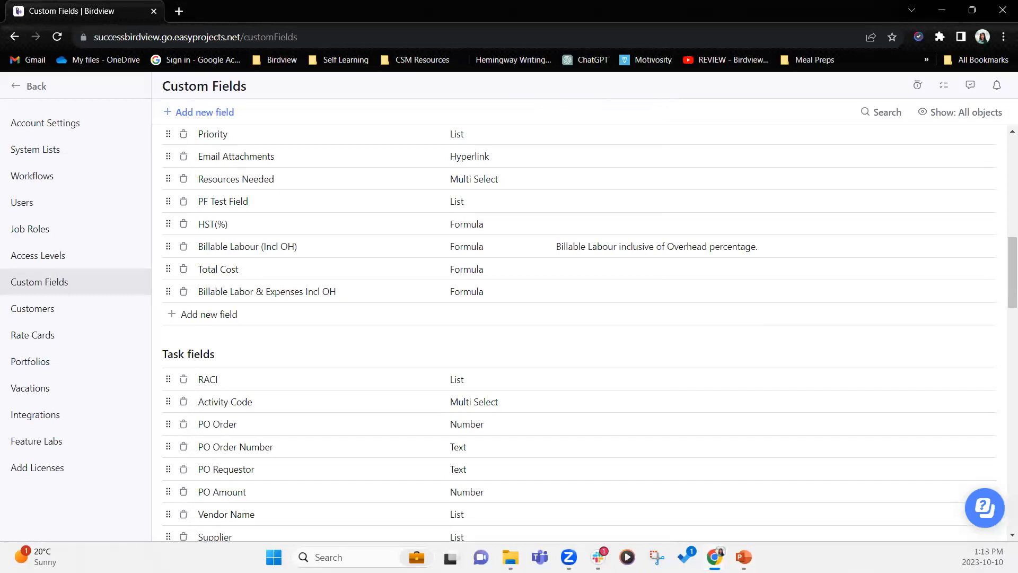
{"action": "left_click", "coordinate": [84, 87]}
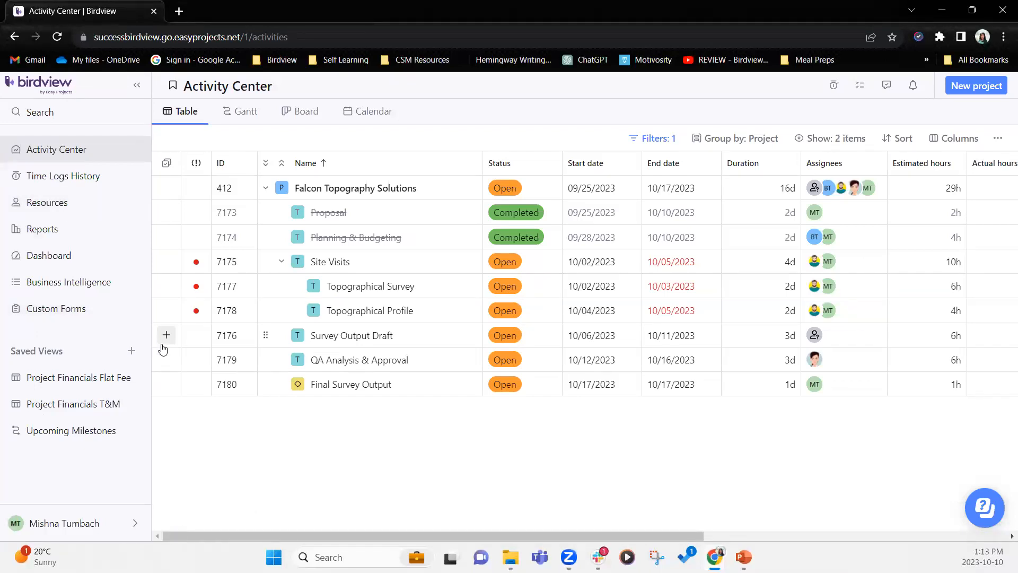
{"action": "left_click", "coordinate": [67, 209]}
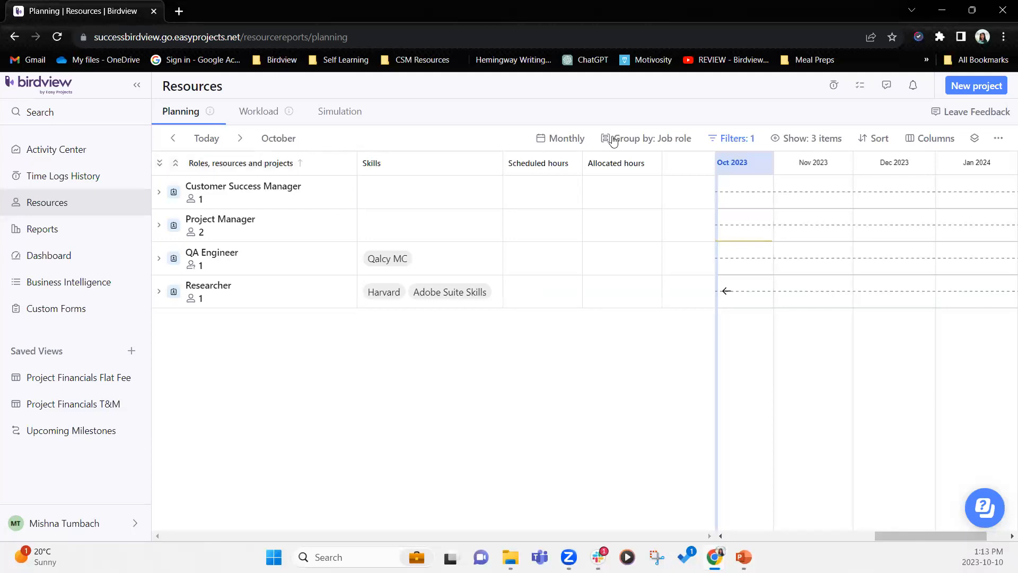
{"action": "left_click", "coordinate": [682, 142]}
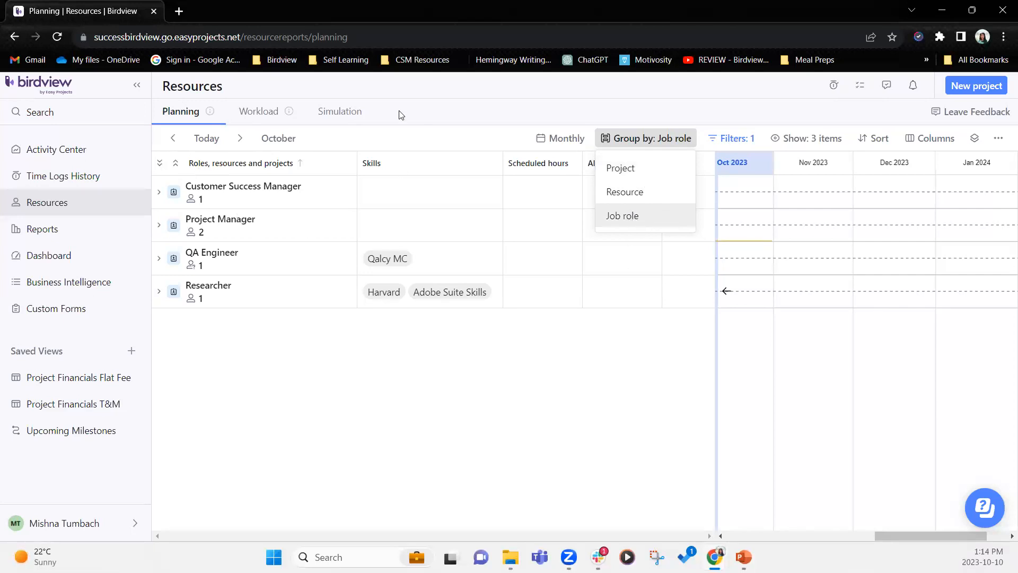
{"action": "left_click", "coordinate": [636, 137]}
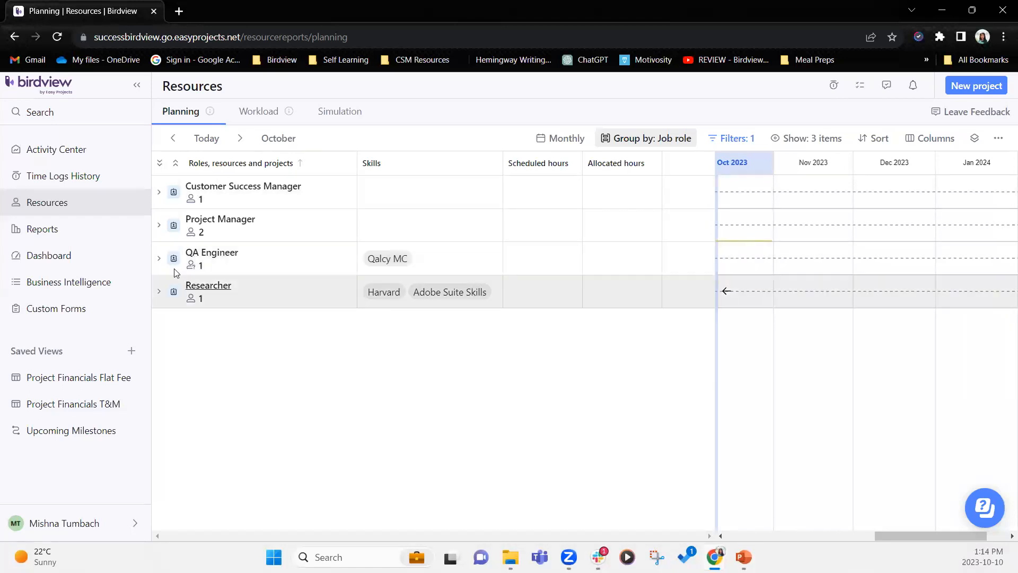
{"action": "mouse_move", "coordinate": [193, 271]}
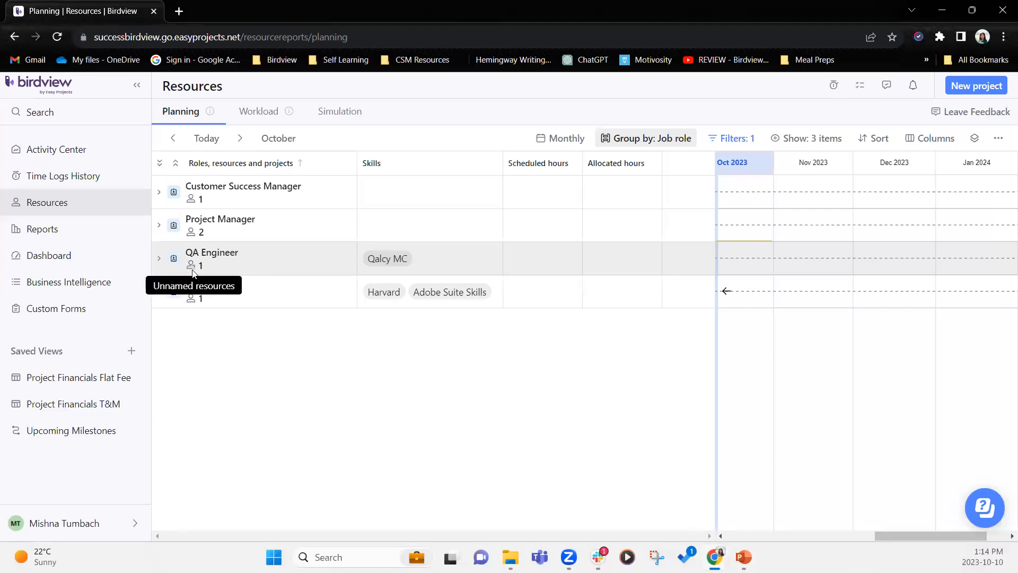
- Expand all job roles and the Customer Success Manager to show Vacations, Falcon Topography Solutions and Other projects
{"action": "left_click", "coordinate": [159, 164]}
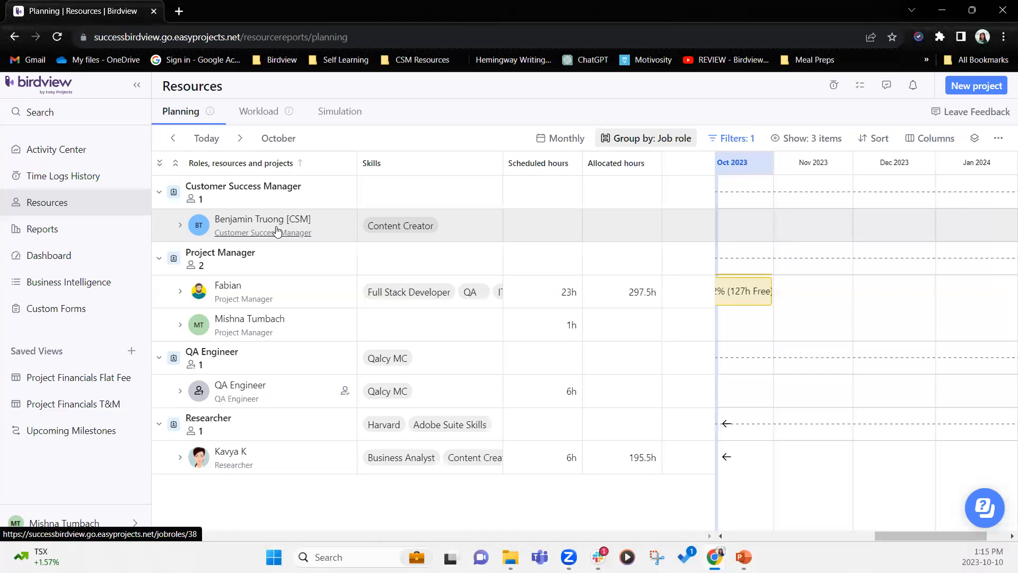
{"action": "left_click", "coordinate": [180, 227]}
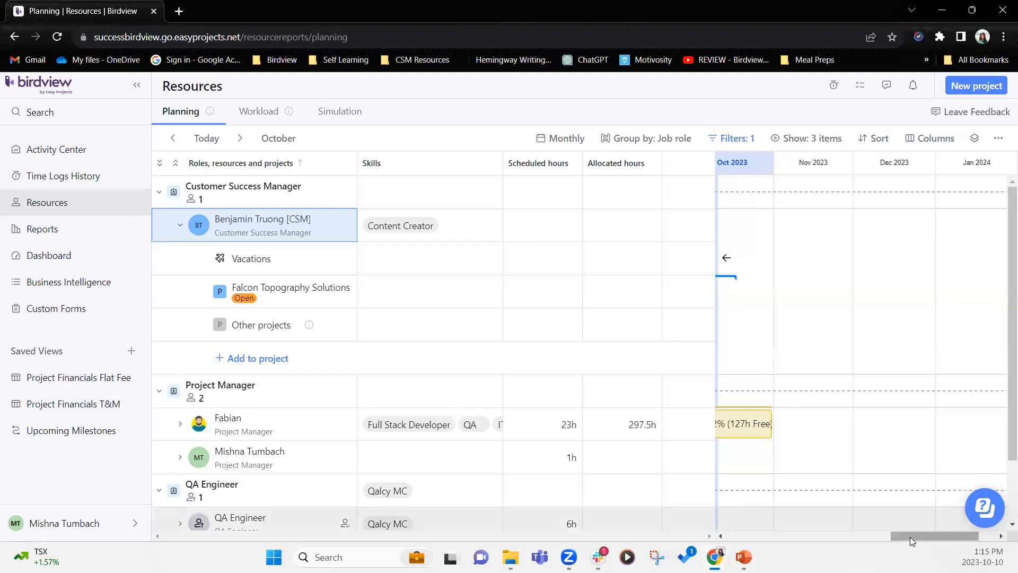
{"action": "mouse_move", "coordinate": [921, 536]}
{"action": "left_mouse_down"}
{"action": "mouse_move", "coordinate": [823, 535]}
{"action": "mouse_move", "coordinate": [970, 536]}
{"action": "mouse_move", "coordinate": [902, 537]}
{"action": "left_mouse_up"}
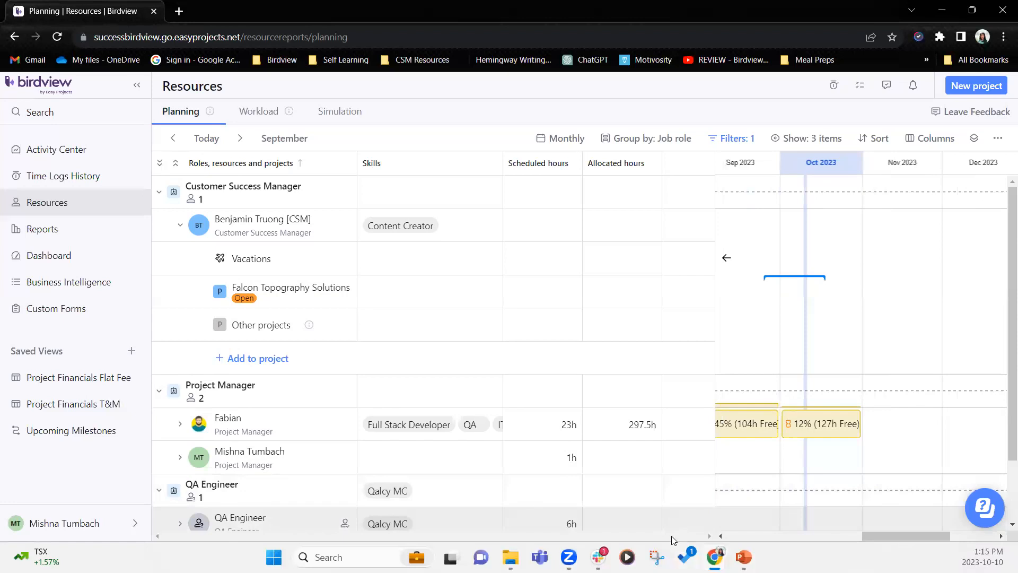
- Switch the planning timeline to a weekly scale
{"action": "left_click", "coordinate": [560, 138]}
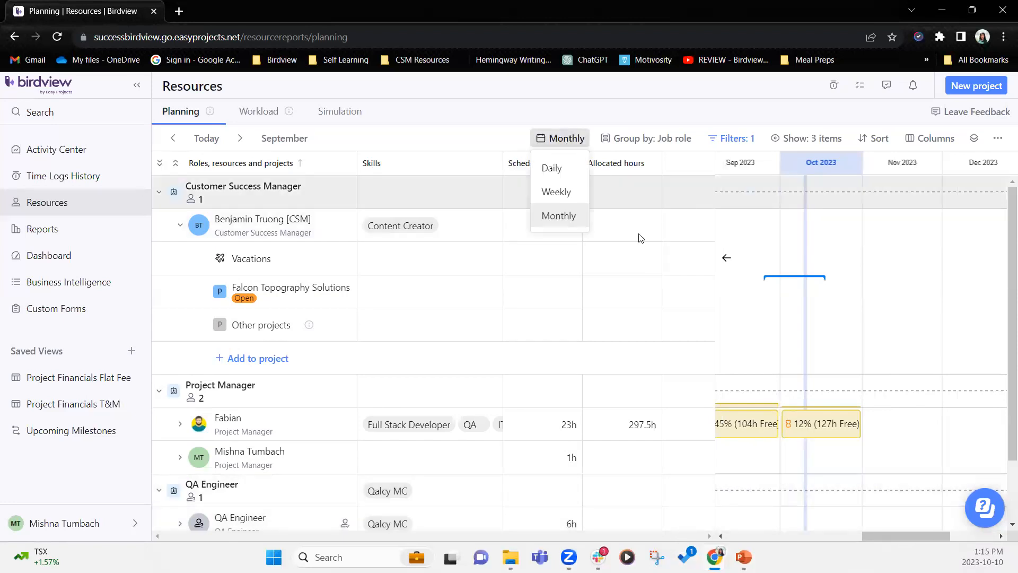
{"action": "left_click", "coordinate": [566, 199]}
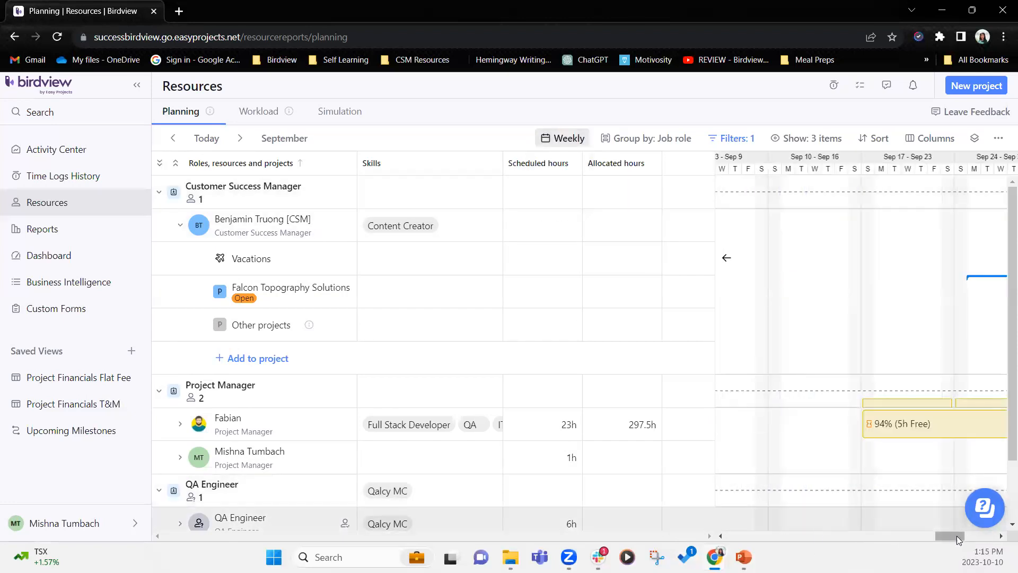
{"action": "left_click_drag", "start_coordinate": [959, 539], "coordinate": [989, 538]}
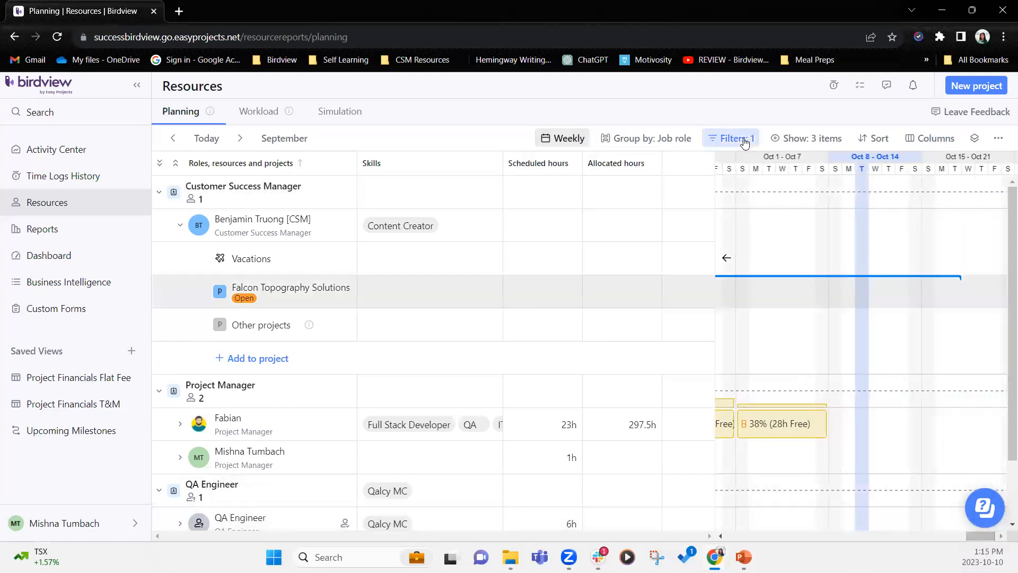
- Clear the Falcon Topography Solutions project filter so every job role appears
{"action": "left_click", "coordinate": [745, 141]}
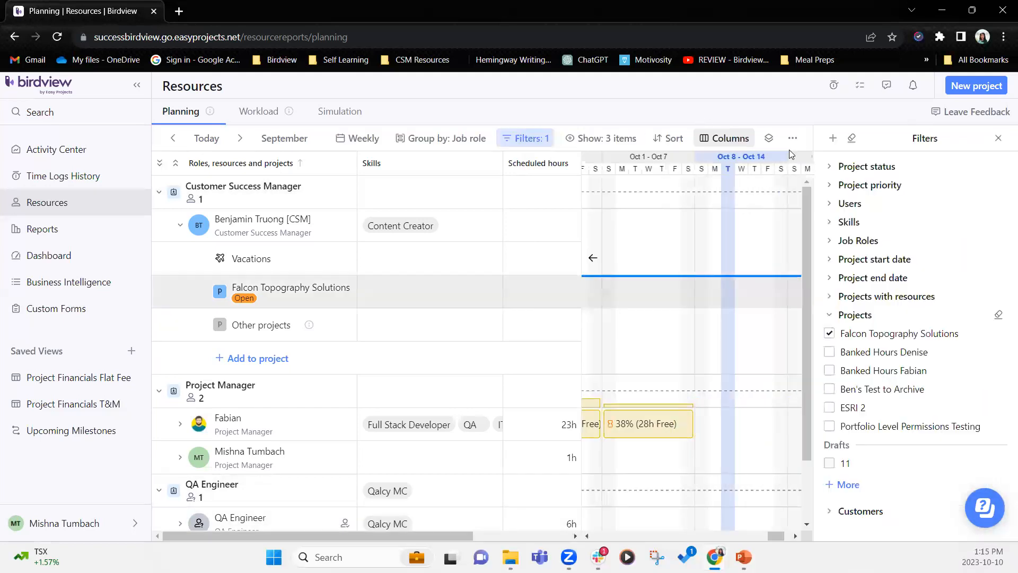
{"action": "left_click", "coordinate": [851, 139]}
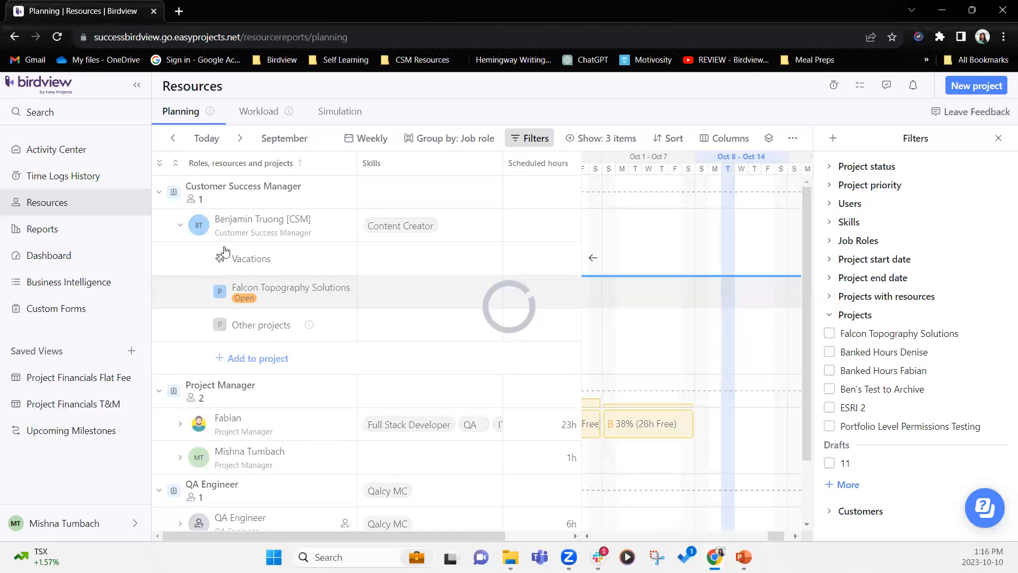
{"action": "left_click", "coordinate": [998, 139]}
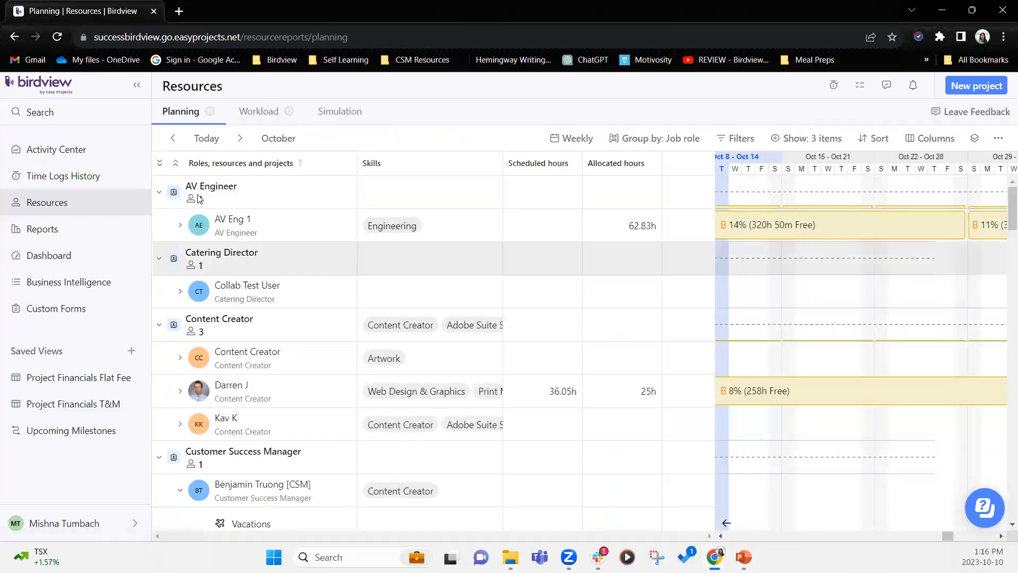
- Collapse all job roles, then expand Content Creator and two of its members' project rows
{"action": "left_click", "coordinate": [176, 164]}
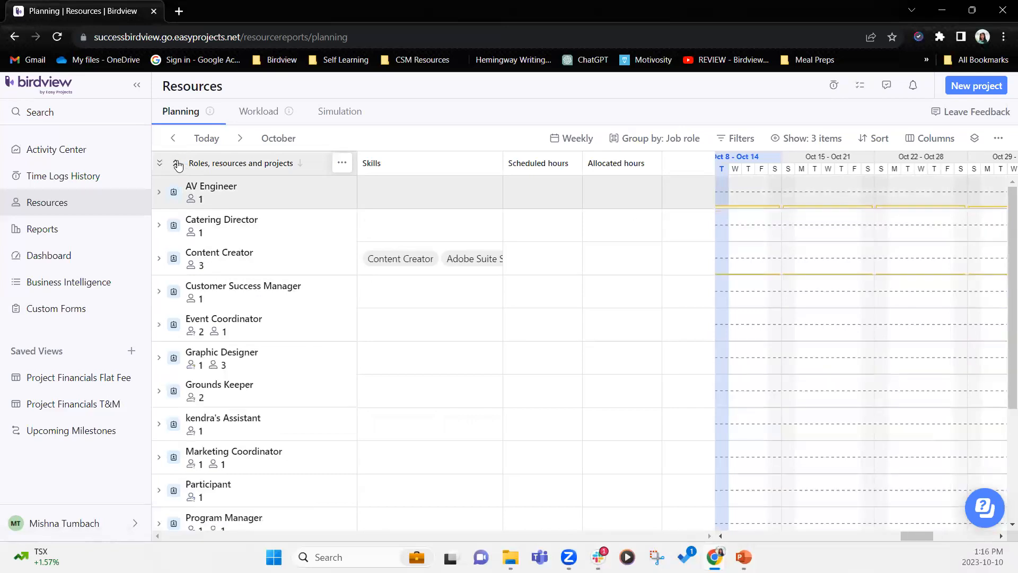
{"action": "left_click", "coordinate": [160, 261]}
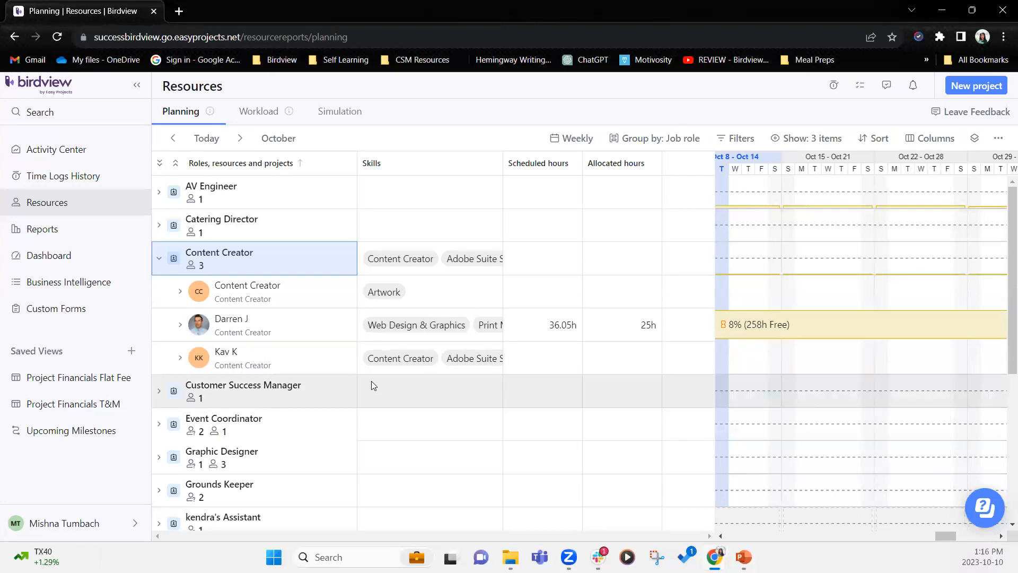
{"action": "left_click", "coordinate": [180, 358]}
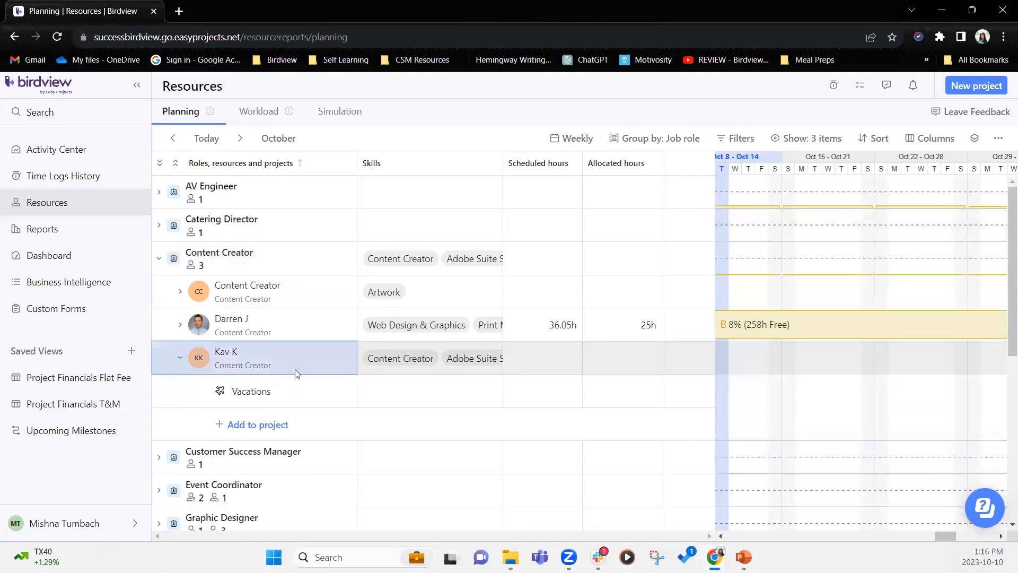
{"action": "left_click", "coordinate": [180, 324]}
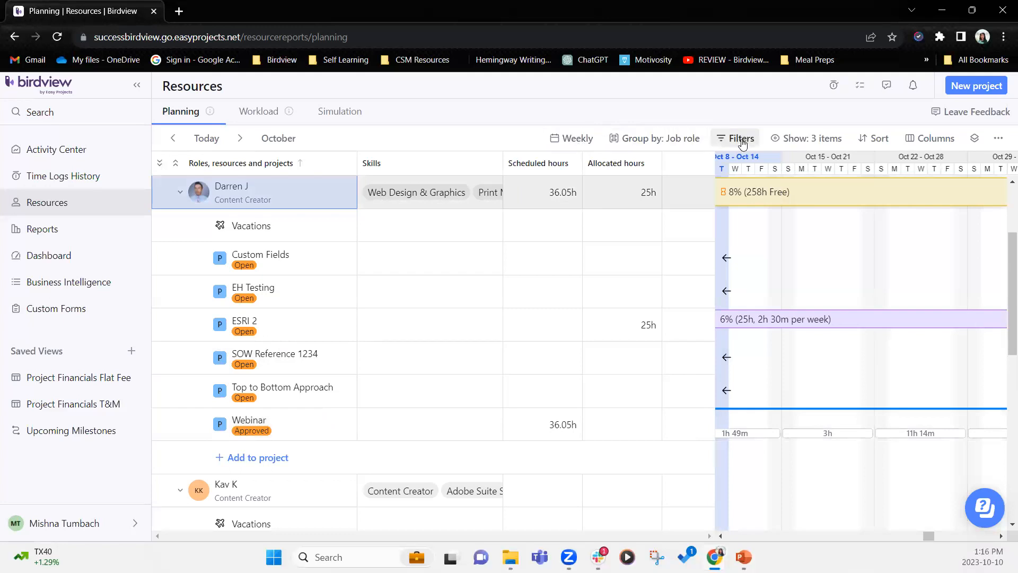
{"action": "left_click", "coordinate": [742, 139]}
- Filter planning back to Falcon Topography Solutions, then go to the Activity Center task table
{"action": "left_click", "coordinate": [829, 334]}
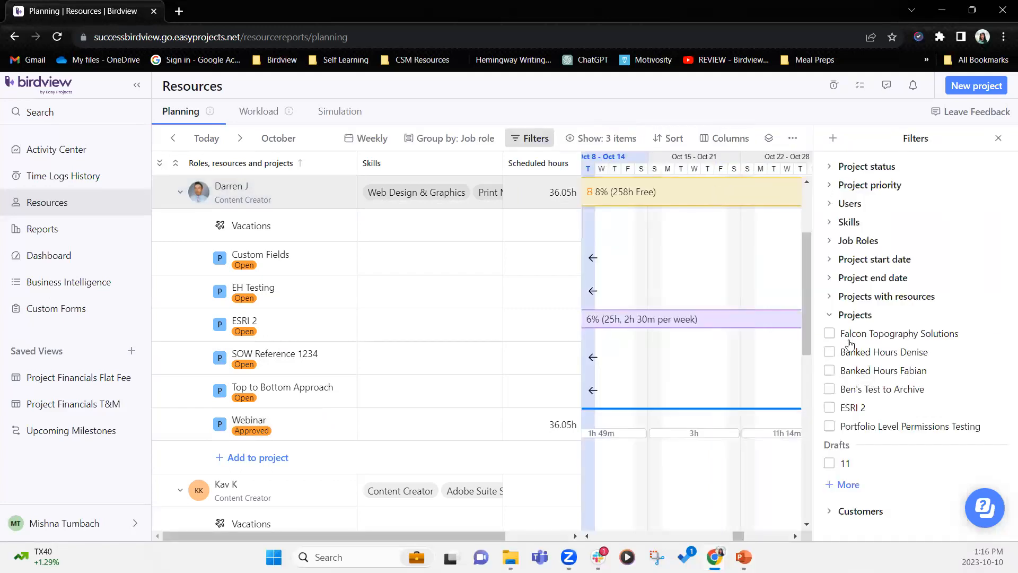
{"action": "left_click", "coordinate": [998, 139]}
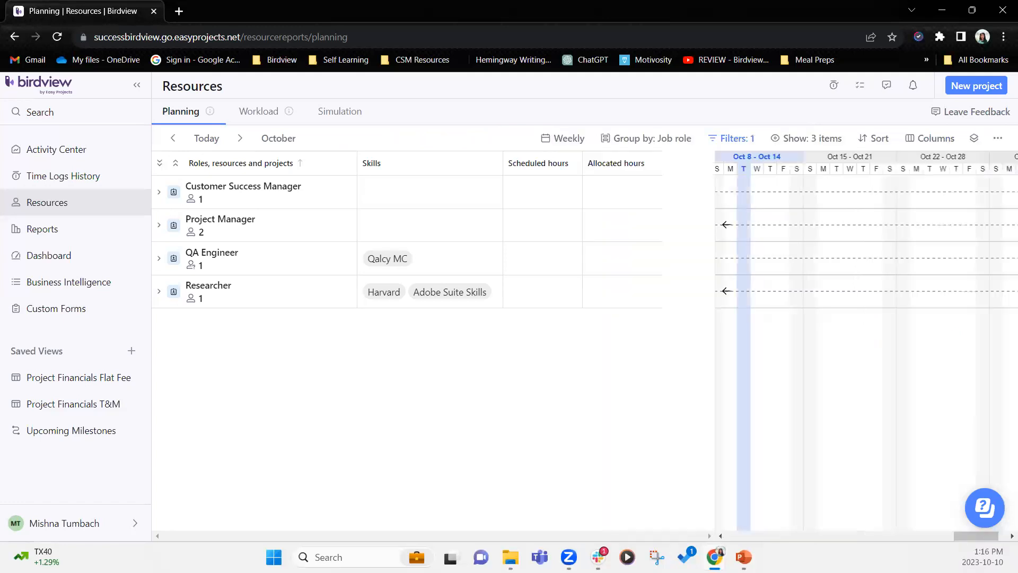
{"action": "left_click", "coordinate": [94, 153]}
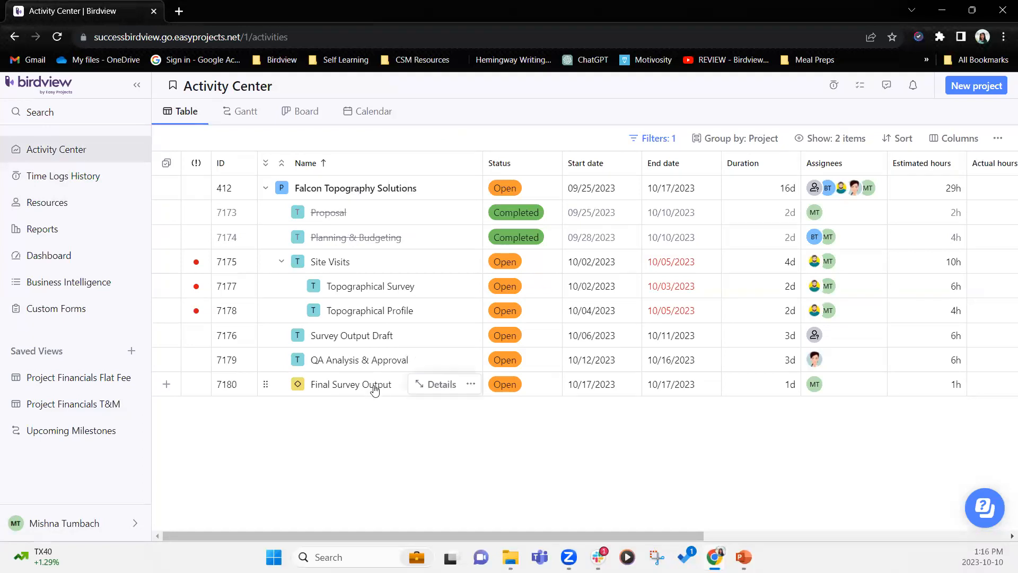
- Add QA Engineer as an assignee on QA Analysis & Approval, then review Survey Output Draft's assignees
{"action": "left_click", "coordinate": [848, 365]}
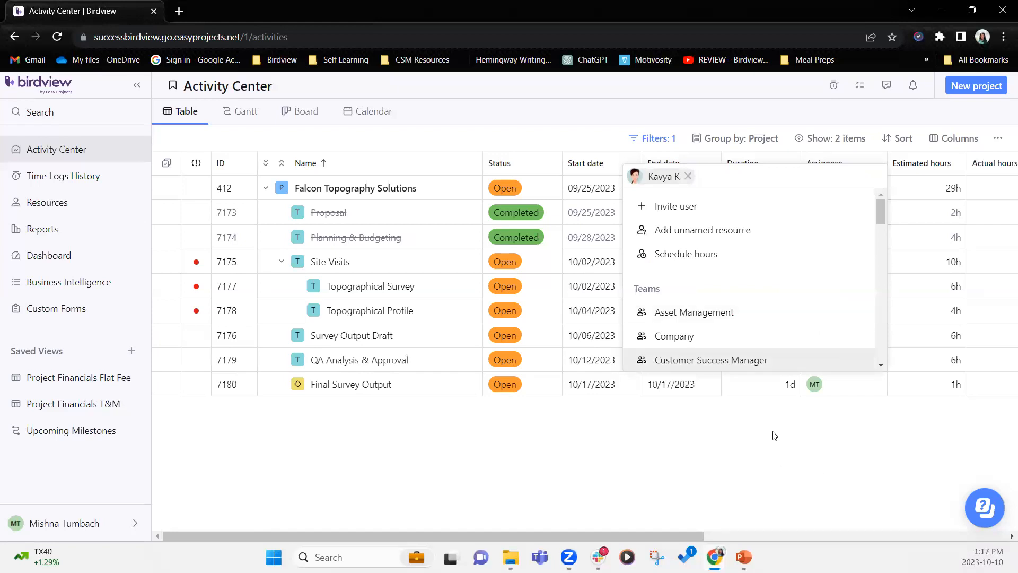
{"action": "type", "text": "qa"}
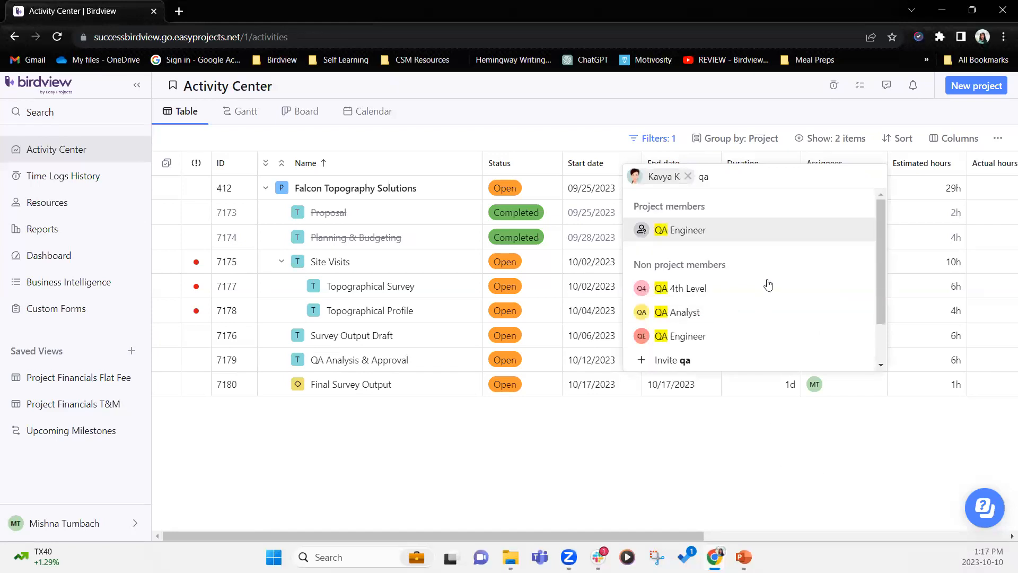
{"action": "left_click", "coordinate": [680, 228]}
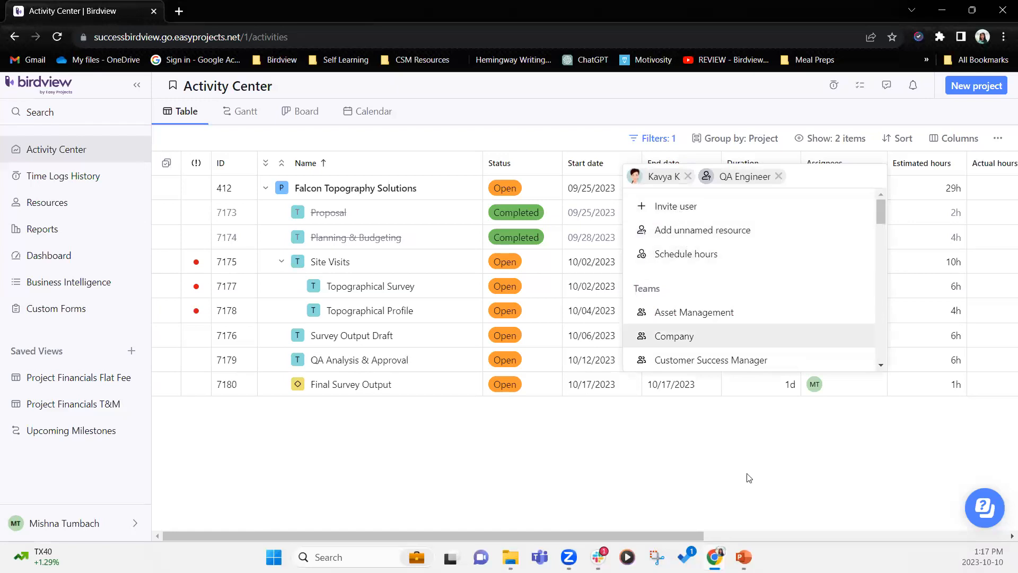
{"action": "left_click", "coordinate": [758, 456]}
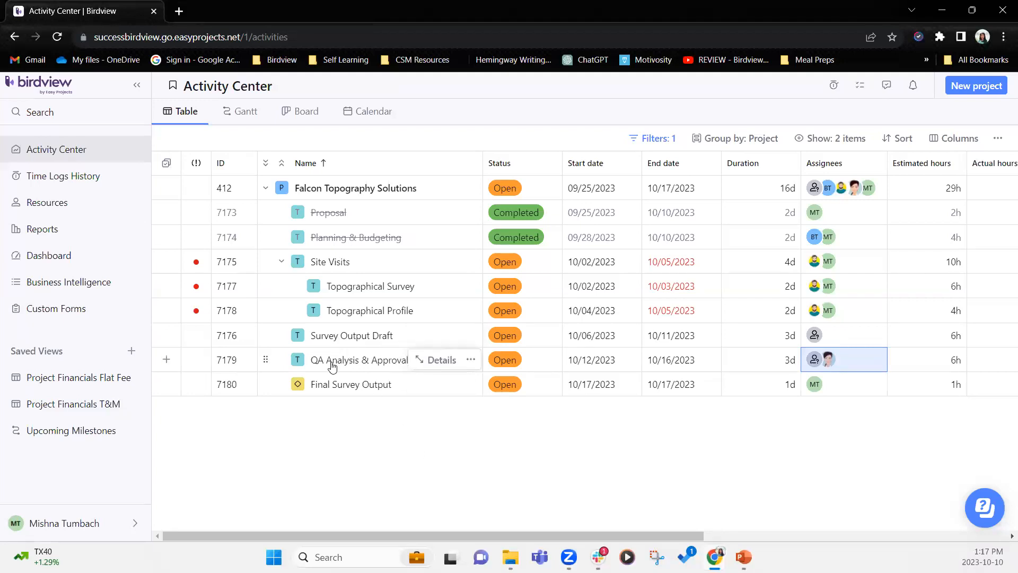
{"action": "left_click", "coordinate": [841, 341]}
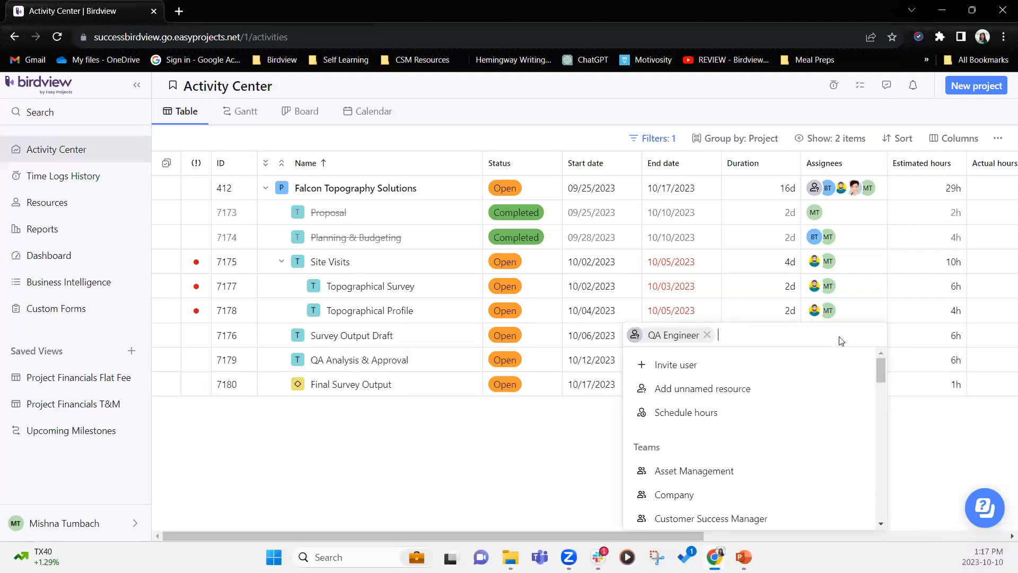
{"action": "left_click", "coordinate": [513, 509]}
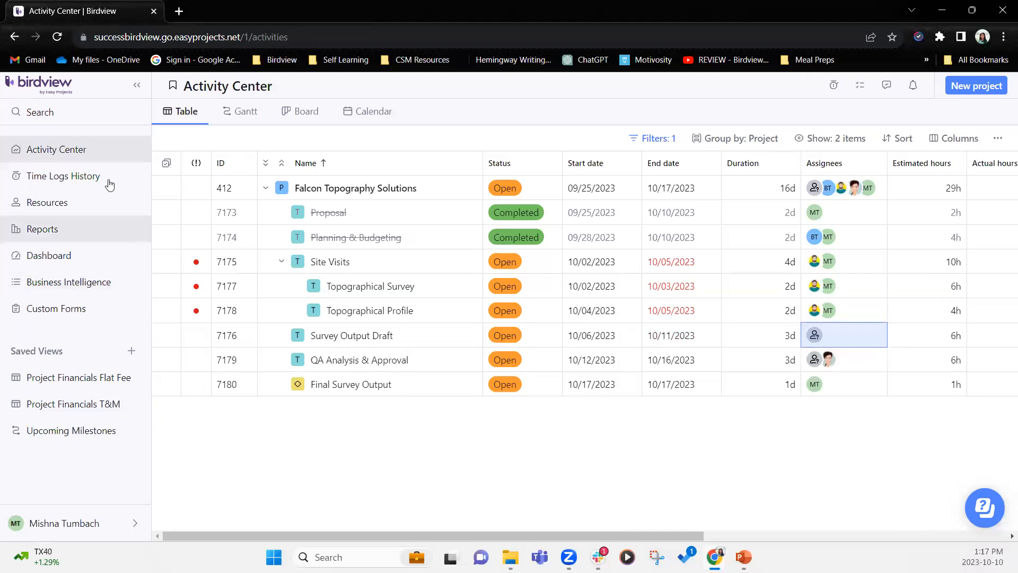
- In Resources, expand the QA Engineer role and resource to show 9h on Falcon Topography Solutions
{"action": "left_click", "coordinate": [75, 203]}
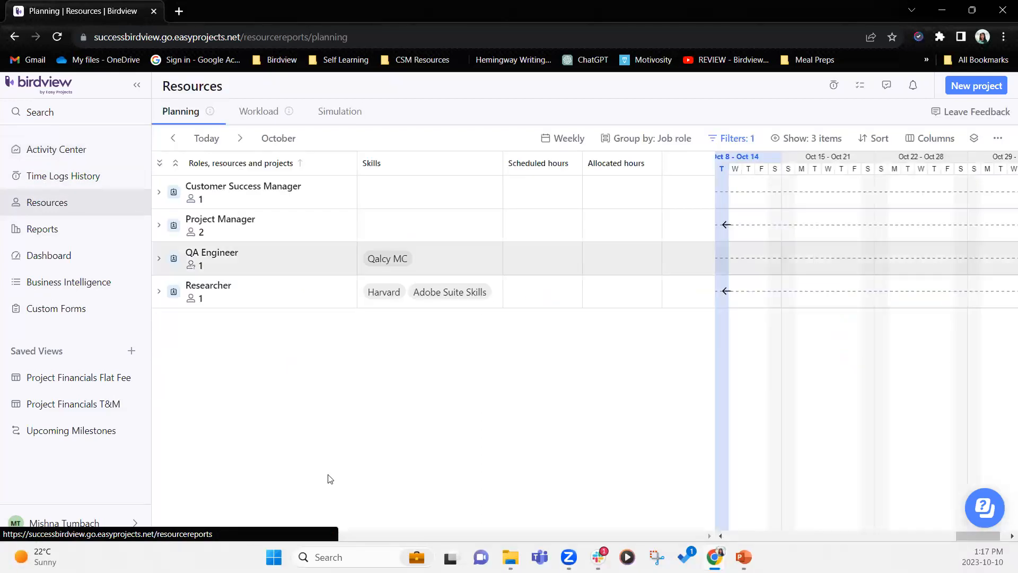
{"action": "left_click", "coordinate": [159, 260]}
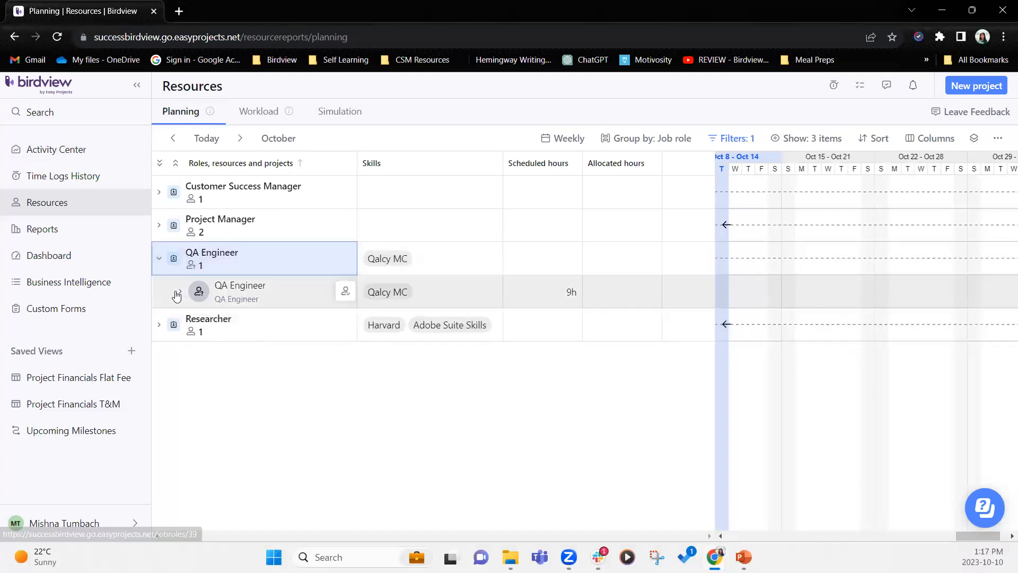
{"action": "left_click", "coordinate": [178, 292]}
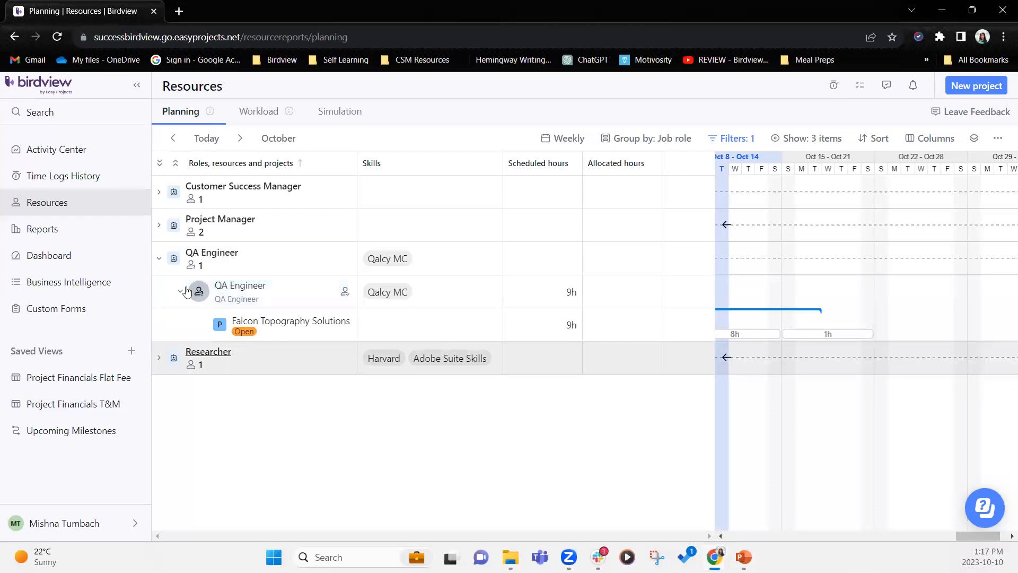
{"action": "left_click", "coordinate": [56, 37]}
- In the Activity Center, add ESRI 2 to the project filter
{"action": "left_click", "coordinate": [71, 151]}
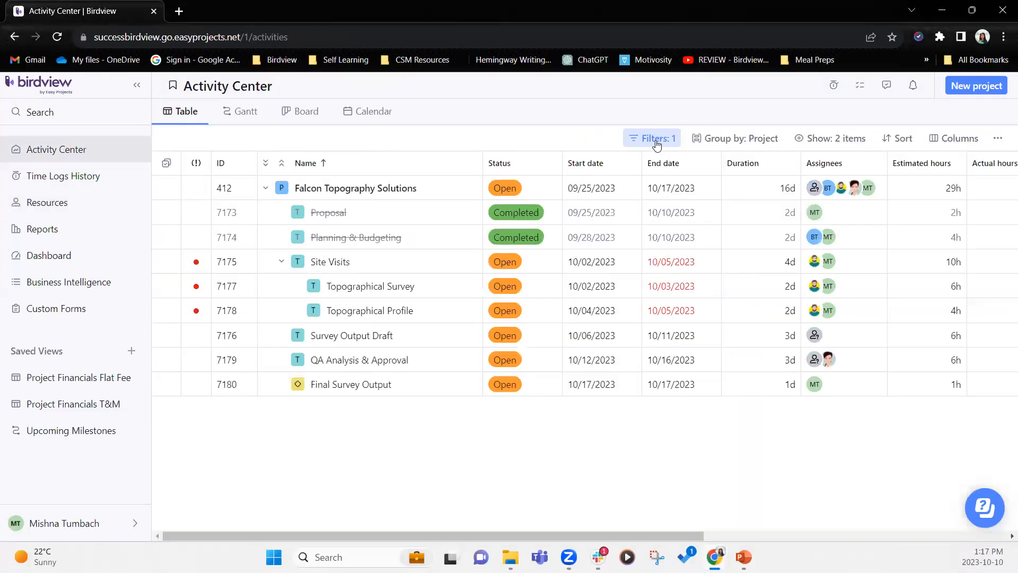
{"action": "left_click", "coordinate": [657, 140]}
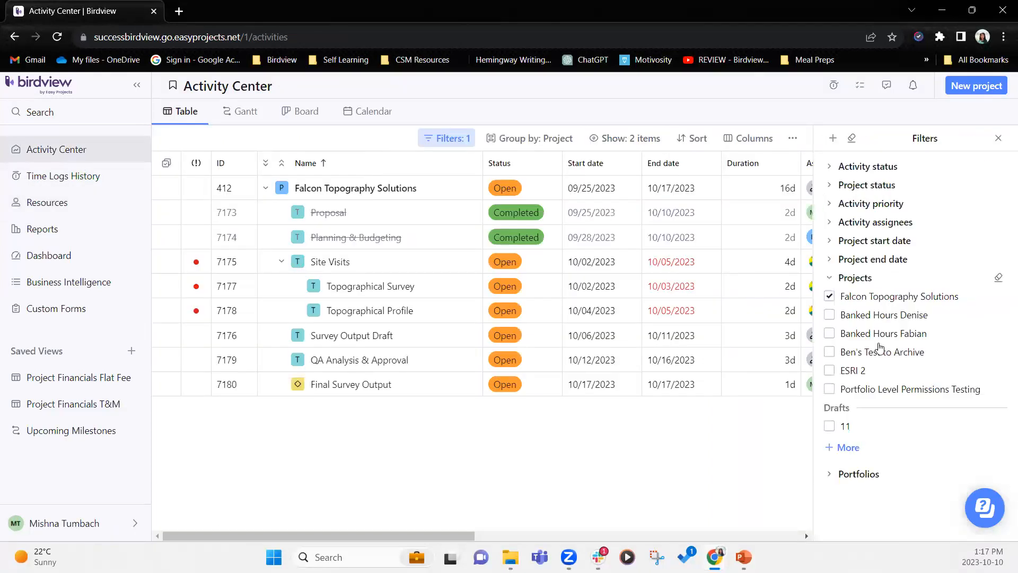
{"action": "left_click", "coordinate": [829, 371]}
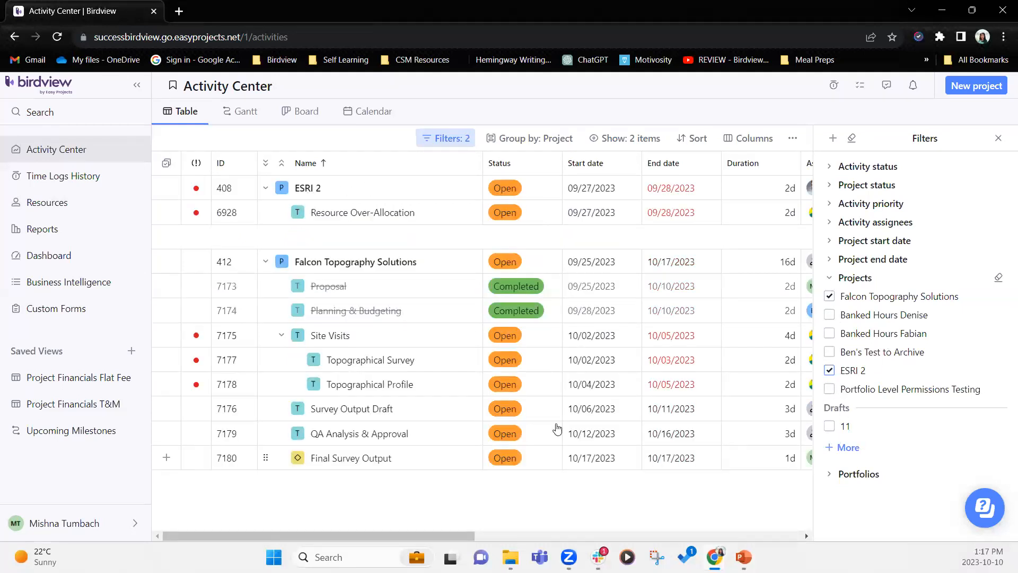
{"action": "left_click", "coordinate": [998, 138]}
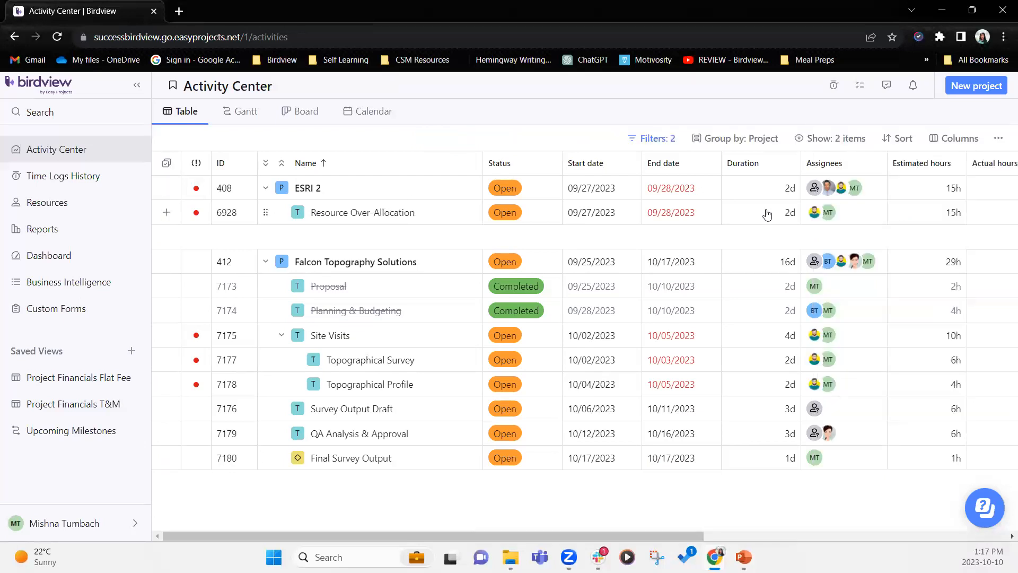
- Assign the QA Engineer placeholder to ESRI 2's Resource Over-Allocation task
{"action": "left_click", "coordinate": [852, 216]}
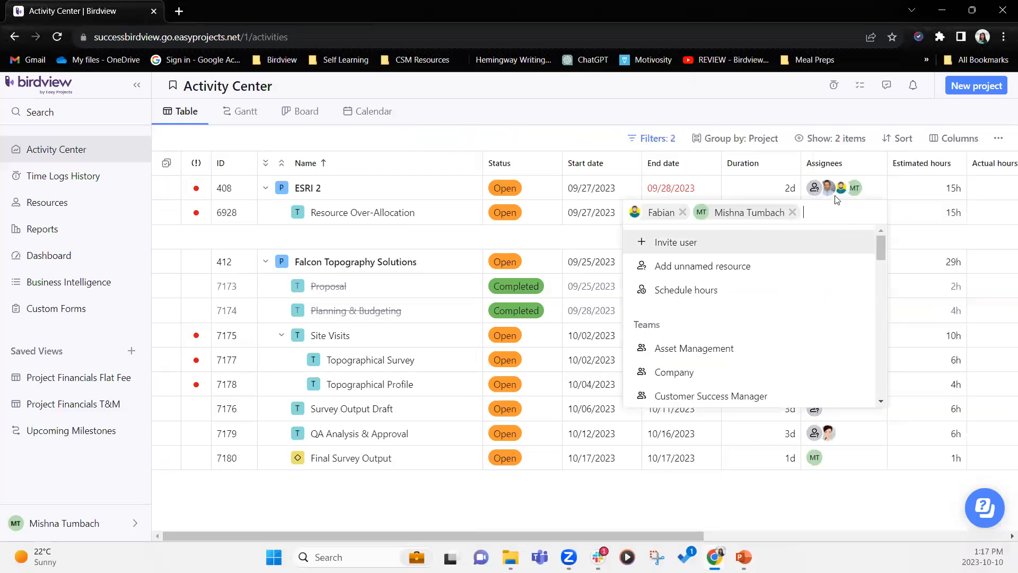
{"action": "type", "text": "qa"}
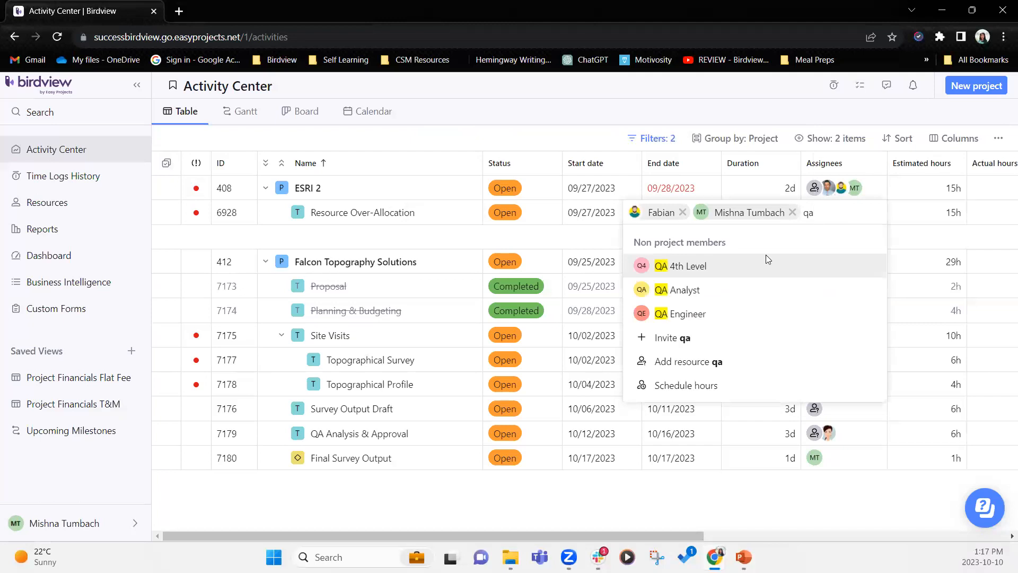
{"action": "left_click", "coordinate": [710, 317]}
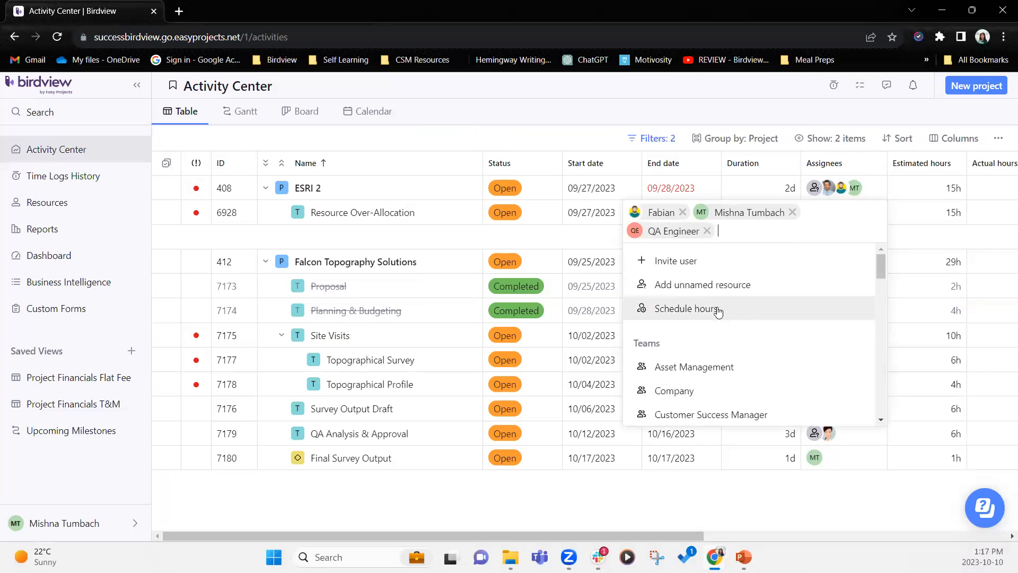
{"action": "left_click", "coordinate": [619, 106]}
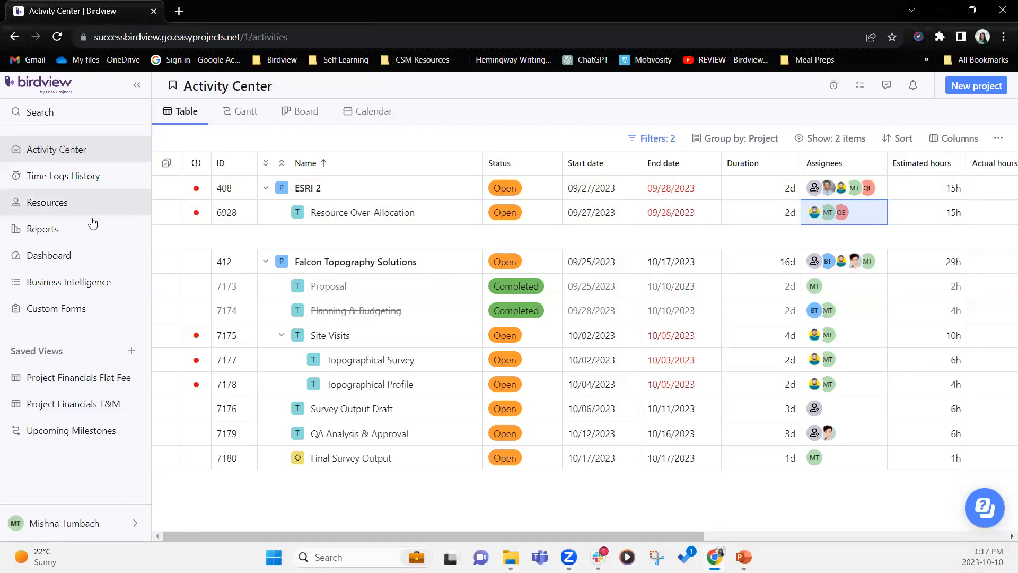
{"action": "left_click", "coordinate": [70, 206]}
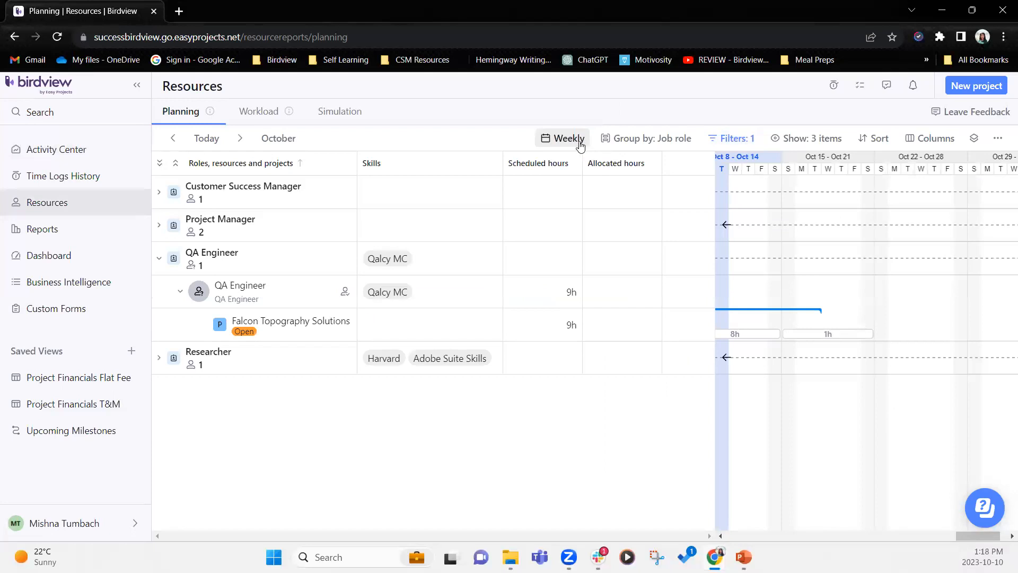
- Add ESRI 2 to the planning project filter alongside Falcon Topography Solutions
{"action": "left_click", "coordinate": [567, 139]}
{"action": "left_click", "coordinate": [733, 138]}
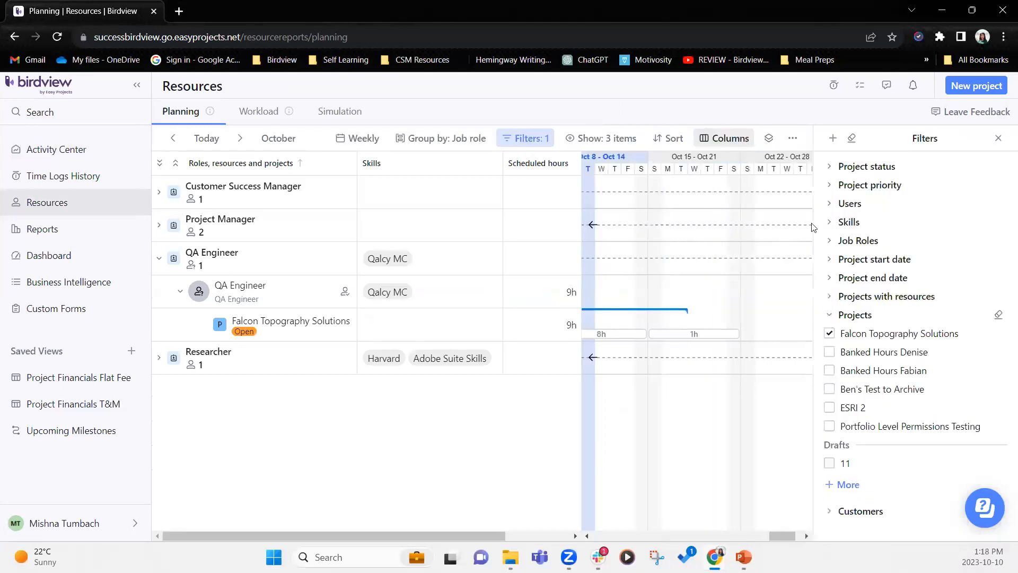
{"action": "left_click", "coordinate": [830, 408]}
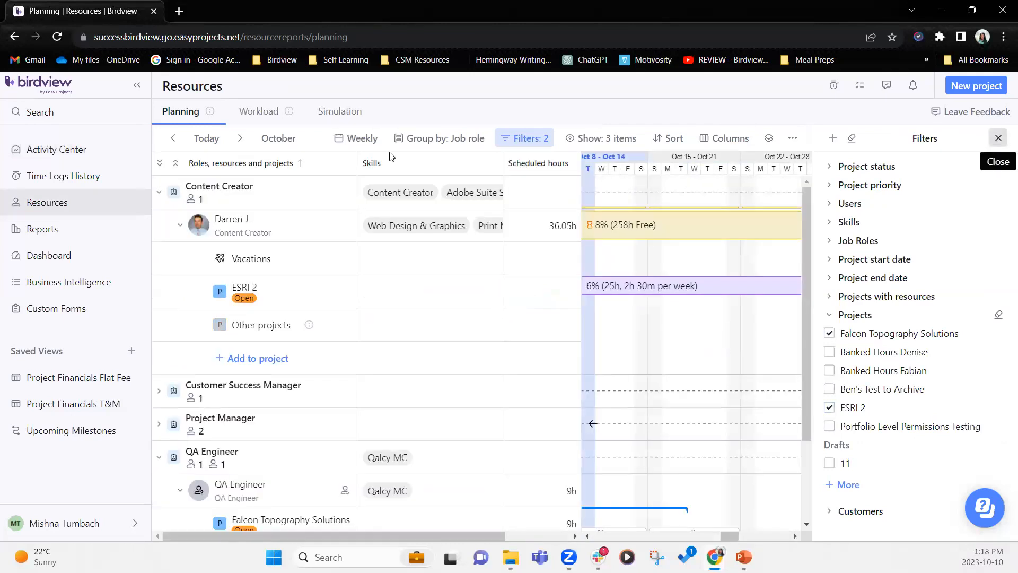
{"action": "left_click", "coordinate": [997, 140]}
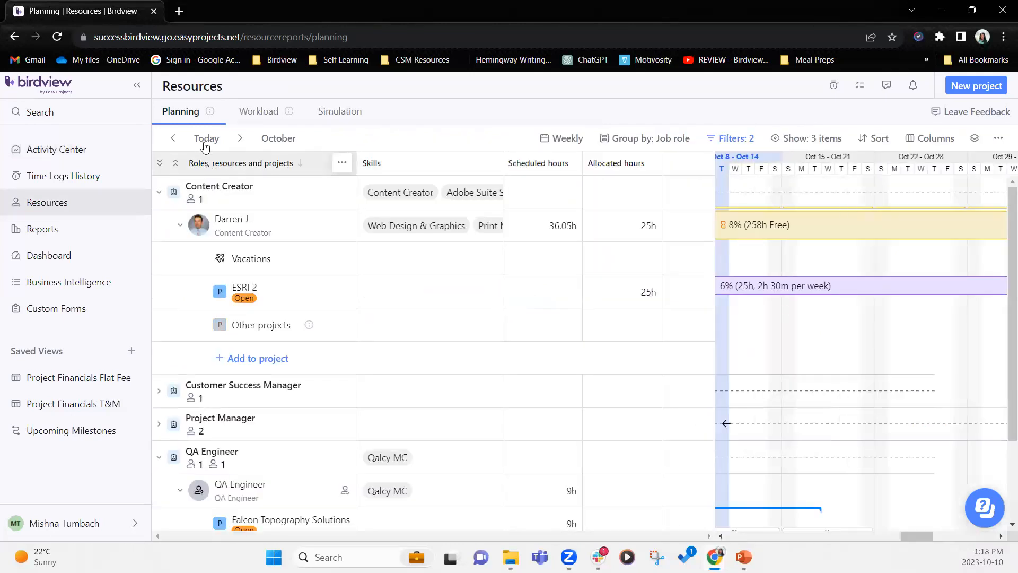
- Collapse the resource rows, then expand both QA Engineer resources to show their projects
{"action": "left_click", "coordinate": [177, 164]}
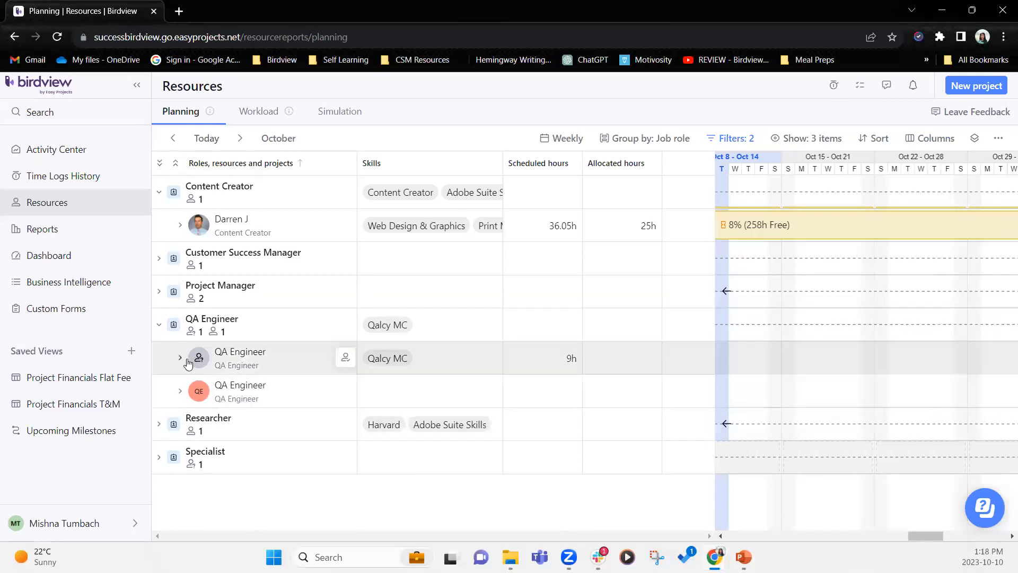
{"action": "left_click", "coordinate": [182, 390]}
{"action": "left_click", "coordinate": [180, 359]}
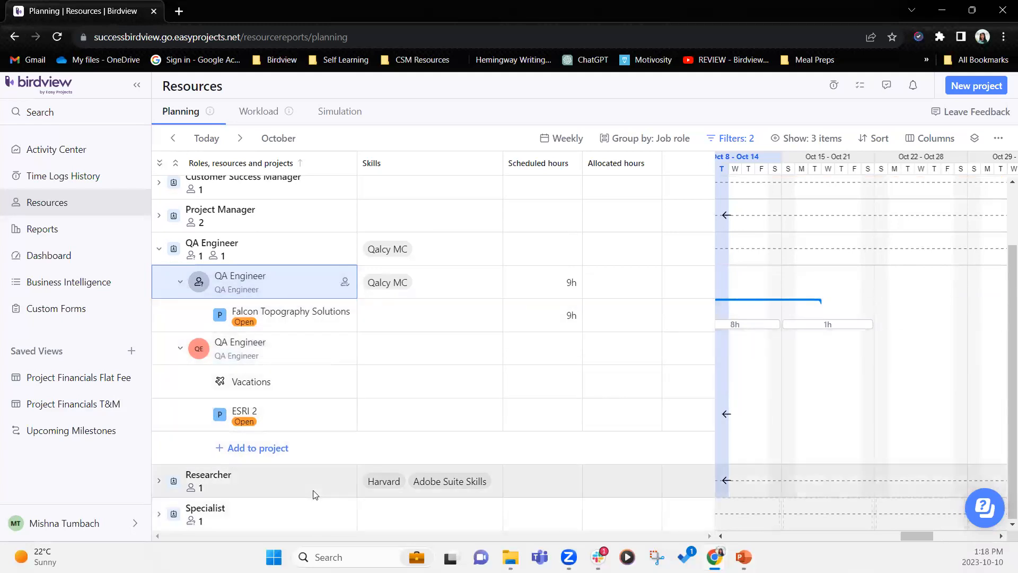
{"action": "scroll", "coordinate": [316, 491], "scroll_direction": "up", "scroll_amount": 2}
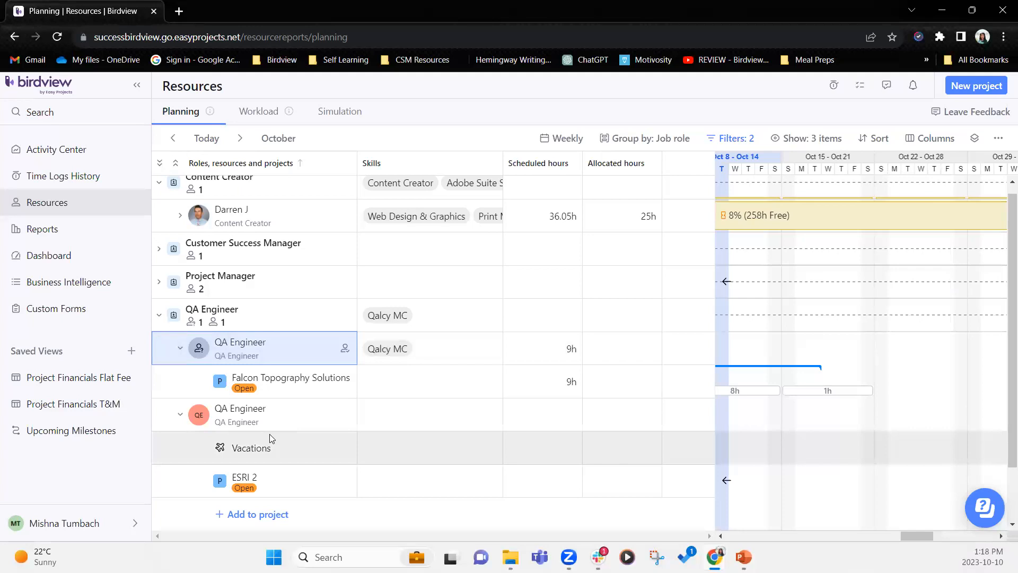
{"action": "scroll", "coordinate": [274, 419], "scroll_direction": "up", "scroll_amount": 1}
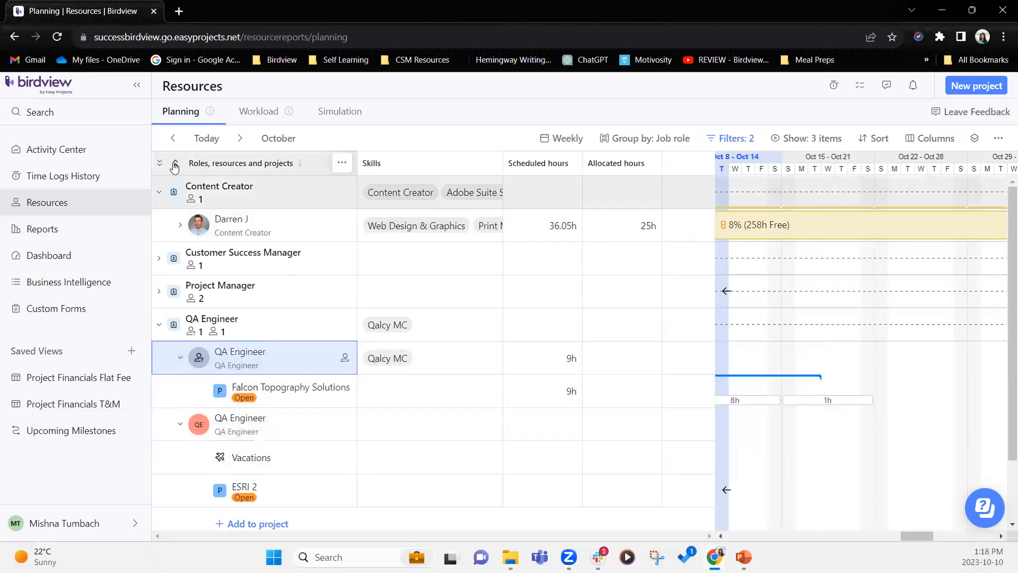
- Collapse then expand all job role groups to list every resource, and scroll the timeline back to September
{"action": "left_click", "coordinate": [174, 165]}
{"action": "left_click", "coordinate": [175, 165]}
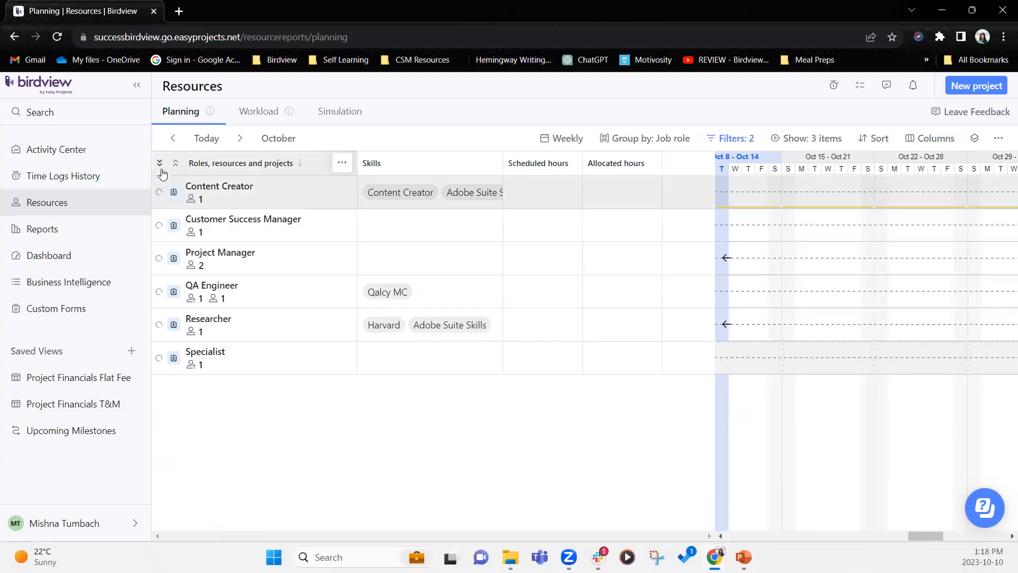
{"action": "left_click", "coordinate": [160, 163]}
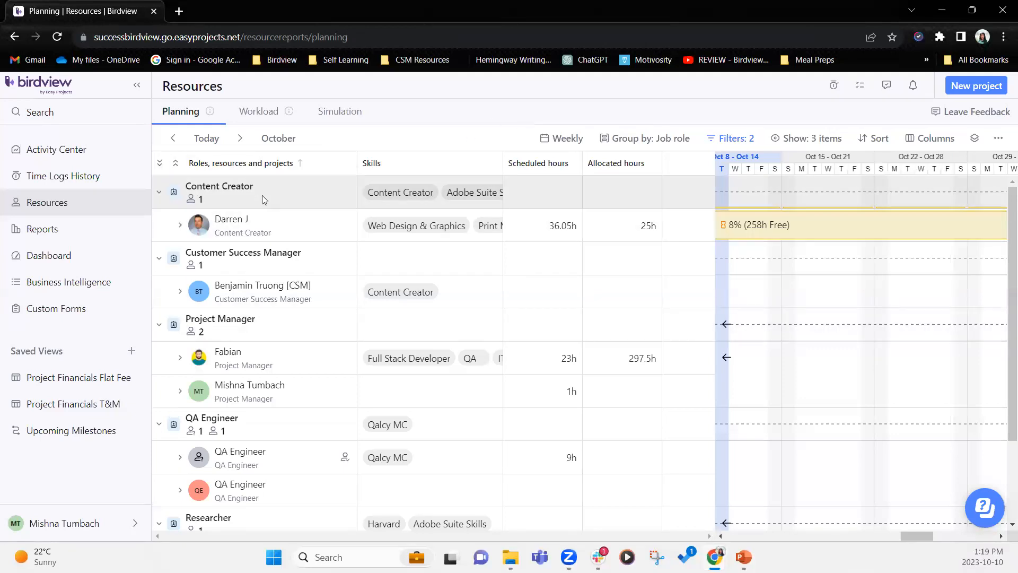
{"action": "left_click_drag", "start_coordinate": [908, 535], "coordinate": [882, 535]}
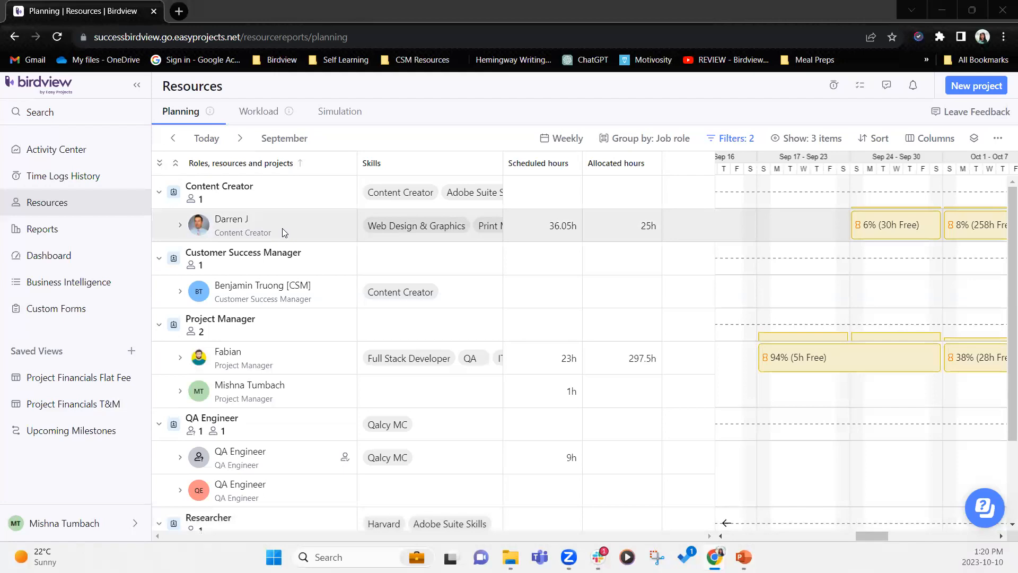
- Open the Administrator access level in Company Settings and review its Manage system settings and resource planning permissions
{"action": "left_click", "coordinate": [78, 529]}
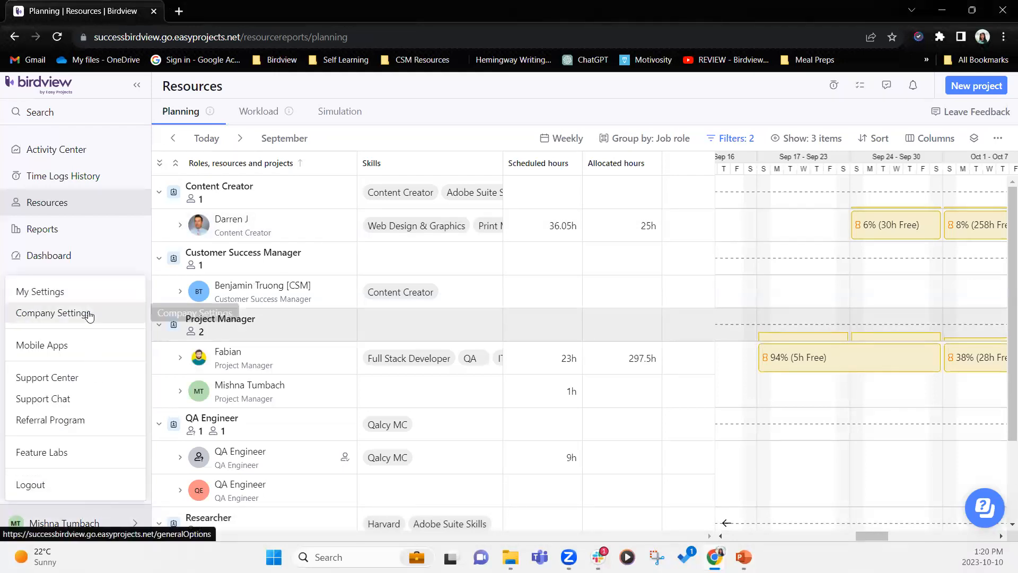
{"action": "left_click", "coordinate": [88, 314]}
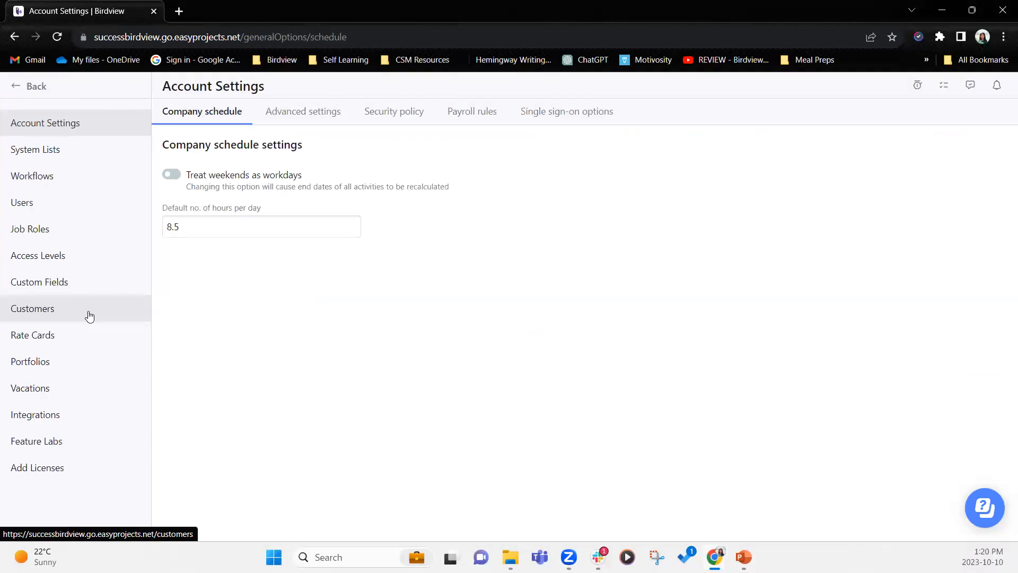
{"action": "left_click", "coordinate": [67, 282]}
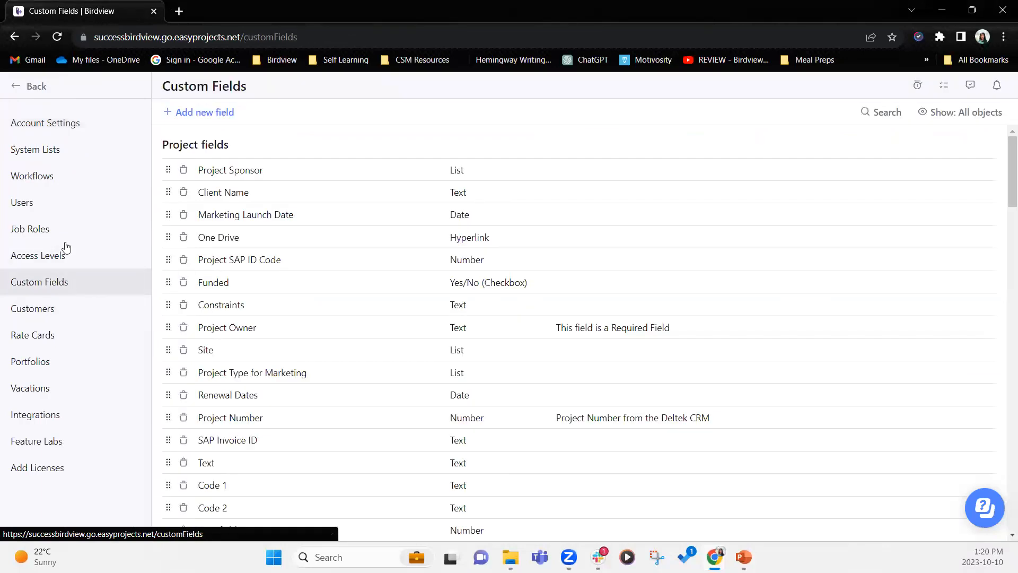
{"action": "left_click", "coordinate": [77, 258]}
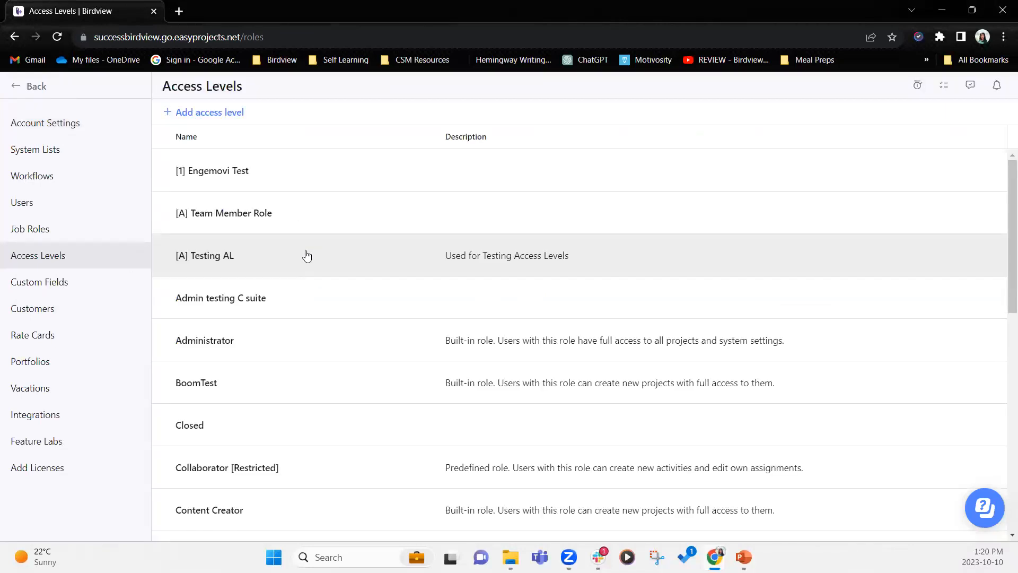
{"action": "left_click", "coordinate": [292, 350]}
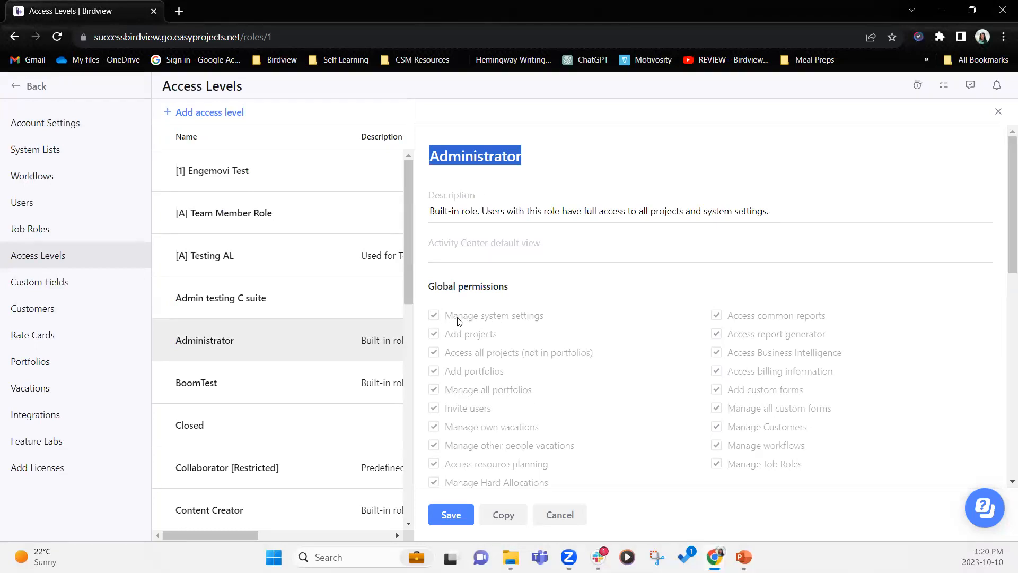
{"action": "left_click_drag", "start_coordinate": [454, 317], "coordinate": [581, 313]}
{"action": "scroll", "coordinate": [593, 324], "scroll_direction": "down", "scroll_amount": 1}
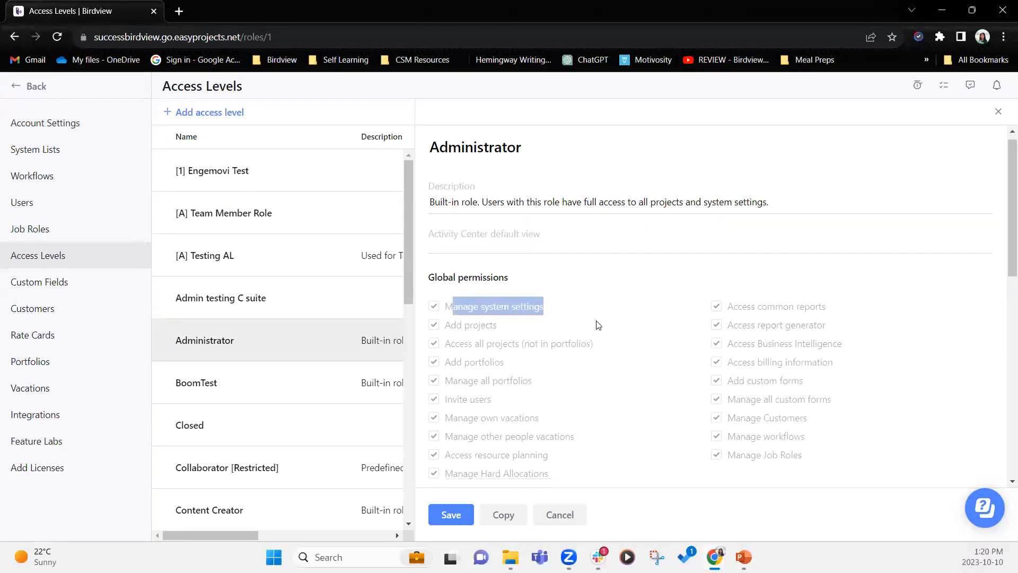
{"action": "left_click_drag", "start_coordinate": [445, 398], "coordinate": [555, 421]}
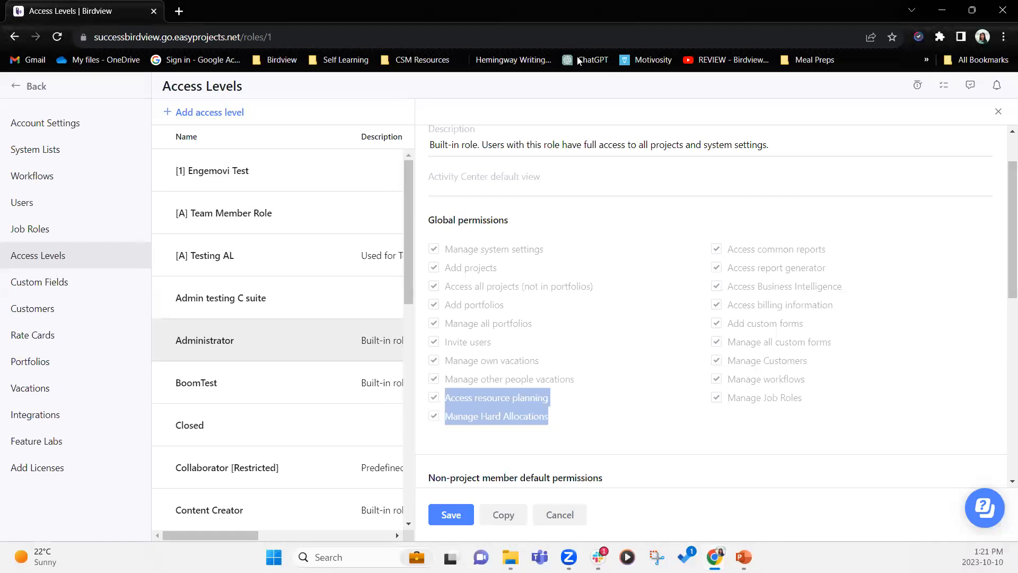
- Return to resource planning, minimise the browser and advance the slideshow to Upcoming Workshops
{"action": "left_click", "coordinate": [40, 88]}
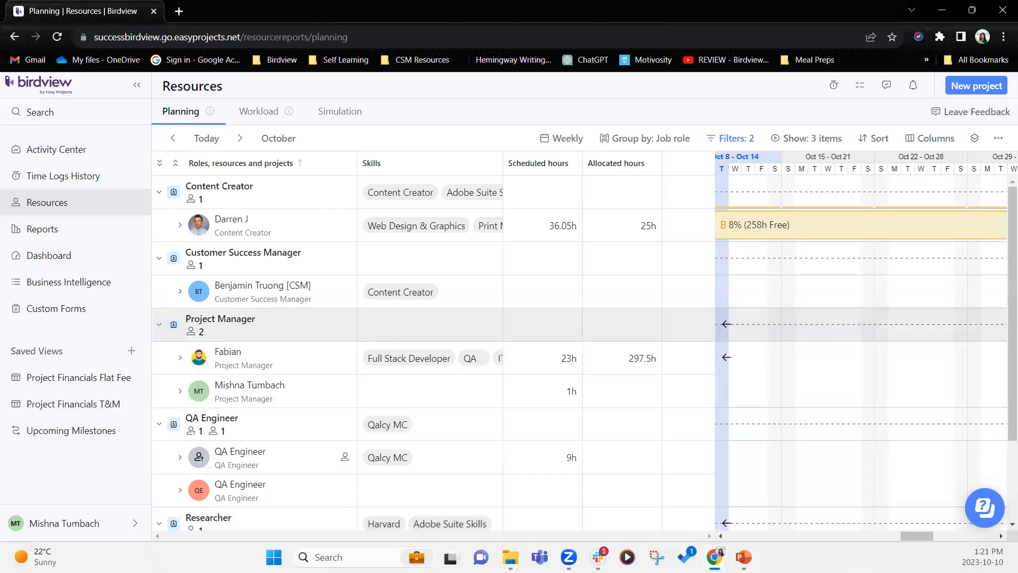
{"action": "left_click", "coordinate": [941, 12]}
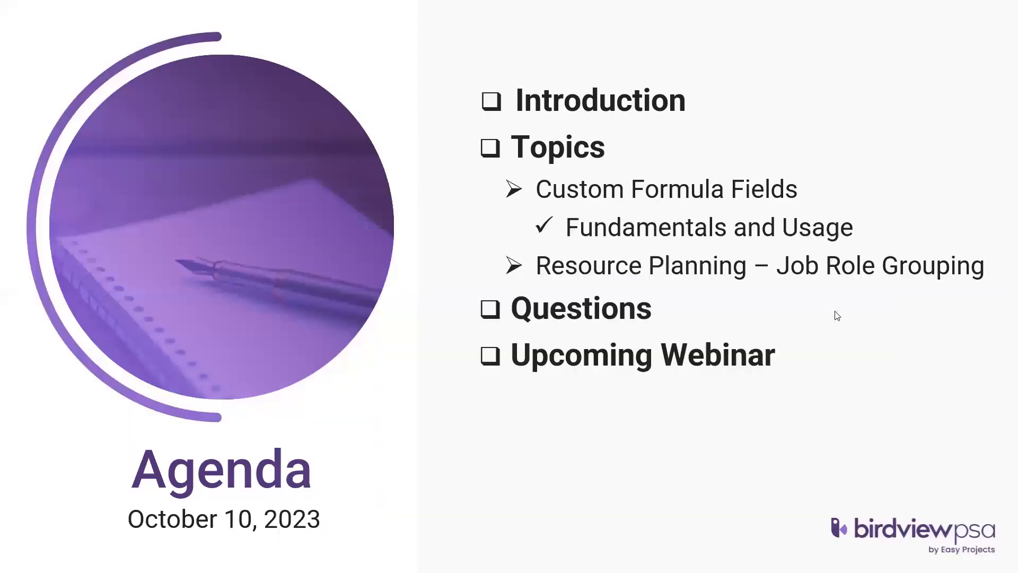
{"action": "key", "text": "Right"}
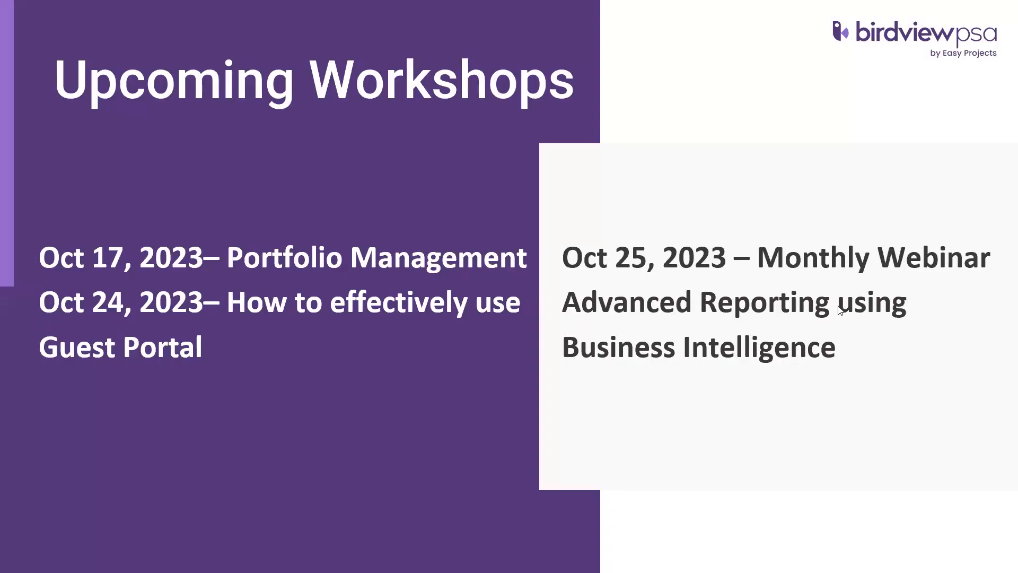